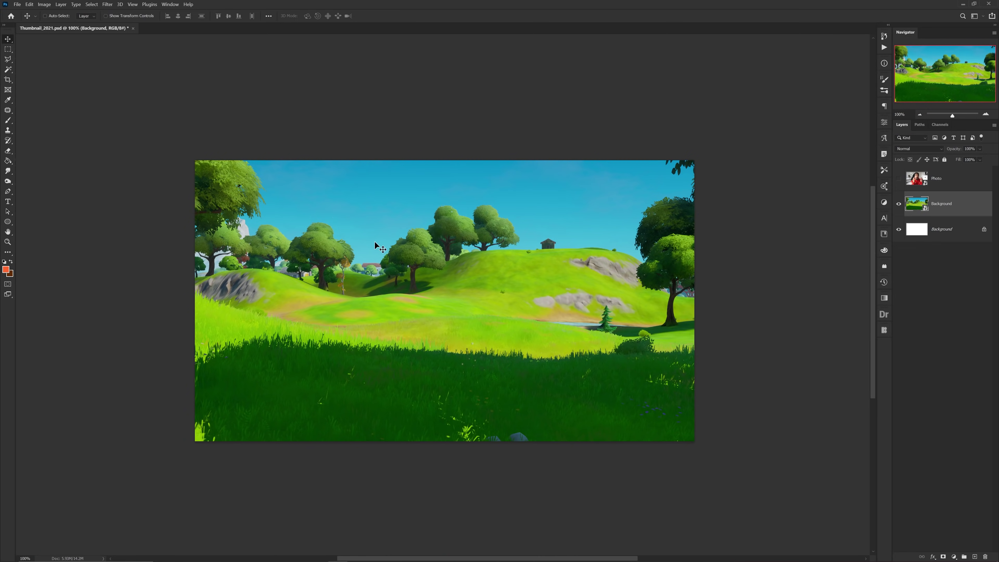
Check the 1920×1080 New Document preset, then drag the meadow image to cover the canvas.
click(18, 5)
click(24, 15)
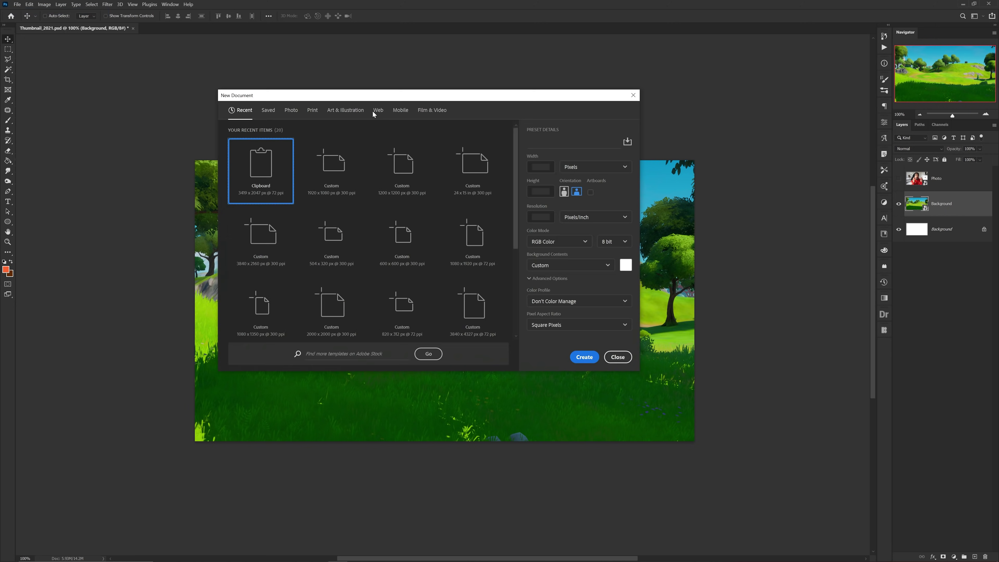
click(331, 172)
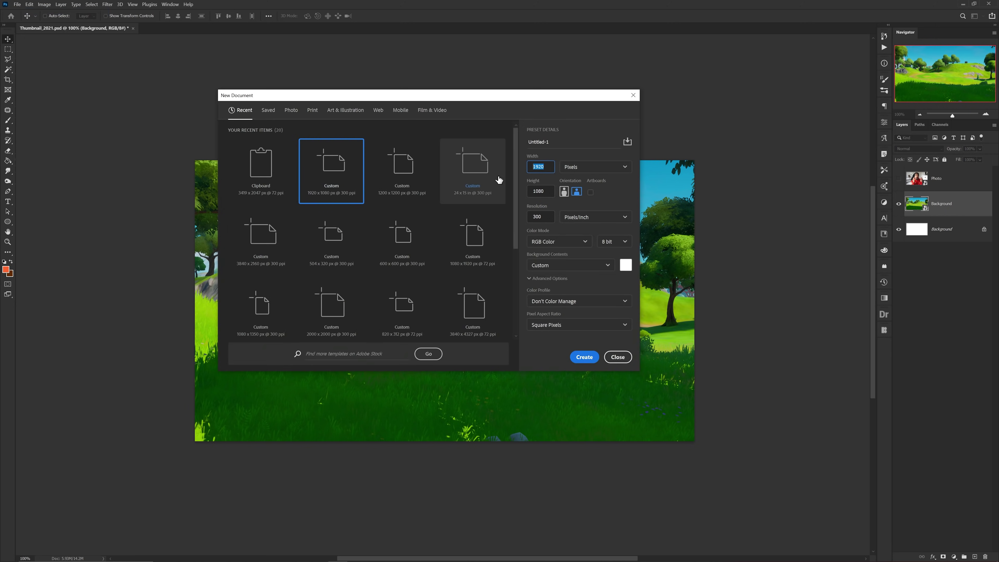
click(610, 359)
mouse_move(517, 304)
mouse_down()
mouse_move(625, 338)
mouse_move(488, 287)
mouse_move(540, 315)
mouse_move(528, 314)
mouse_move(583, 315)
mouse_move(502, 299)
mouse_move(511, 308)
mouse_up()
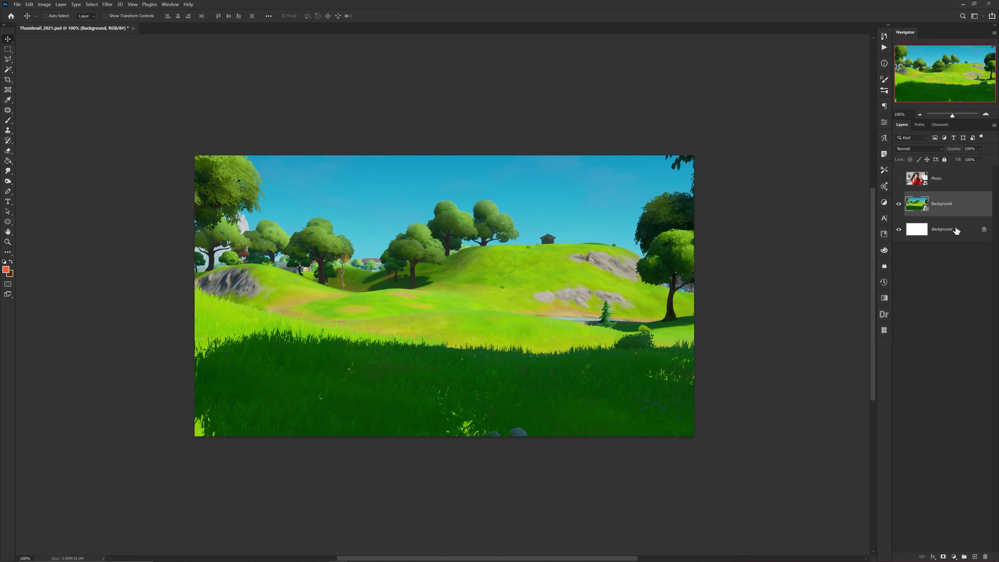
Convert the meadow landscape layer to a Smart Object.
right_click(955, 211)
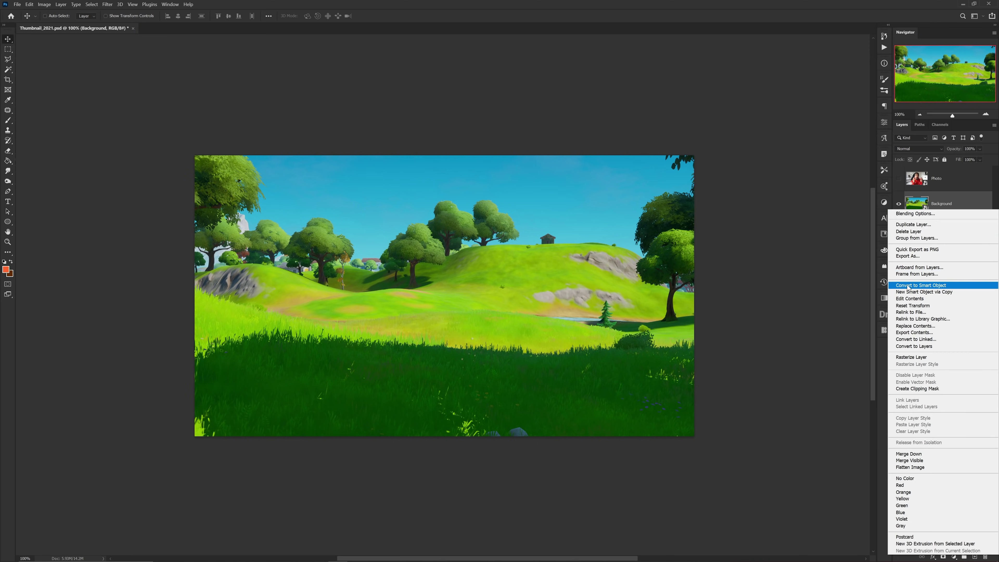
click(950, 291)
mouse_move(515, 260)
mouse_down()
mouse_move(536, 264)
mouse_move(504, 261)
mouse_move(513, 263)
mouse_up()
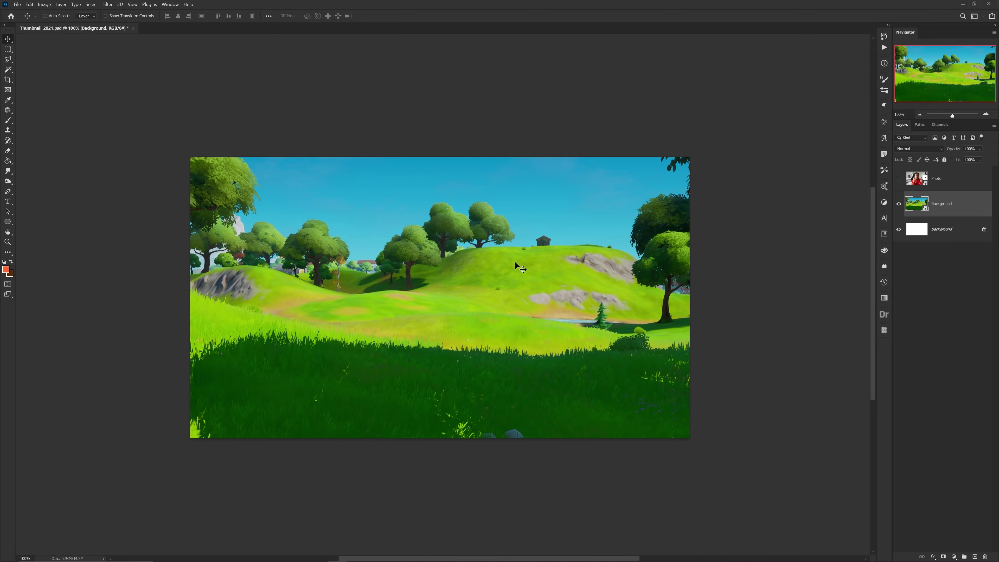
click(108, 4)
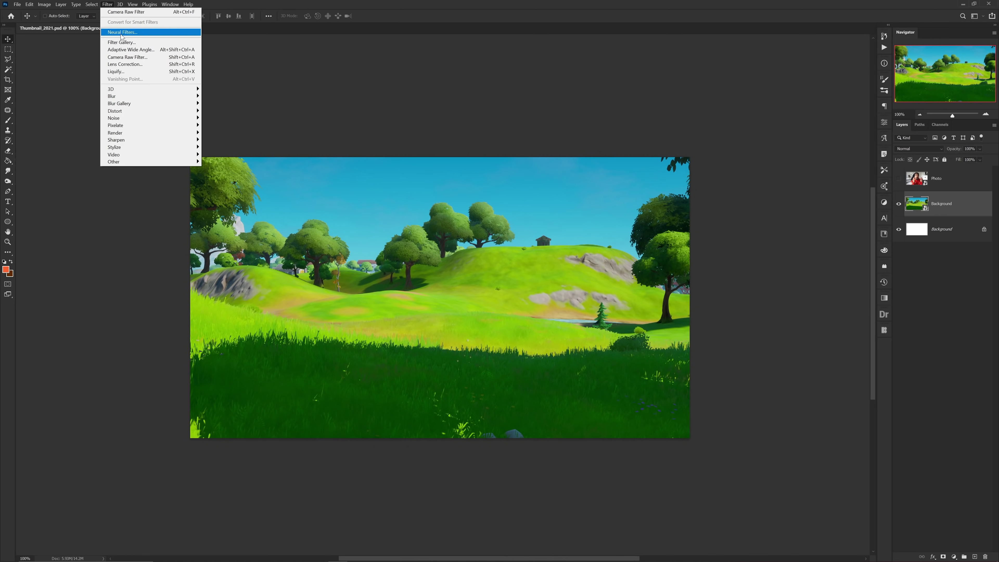
In the Camera Raw Basic panel, set Highlights +21, Shadows −25, Whites +45, Blacks −7.
click(123, 57)
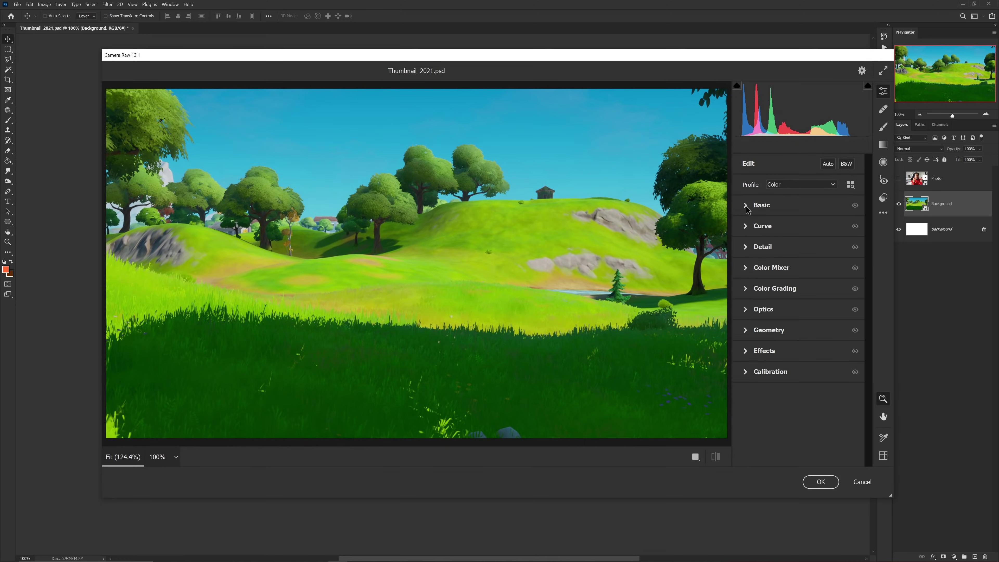
click(747, 205)
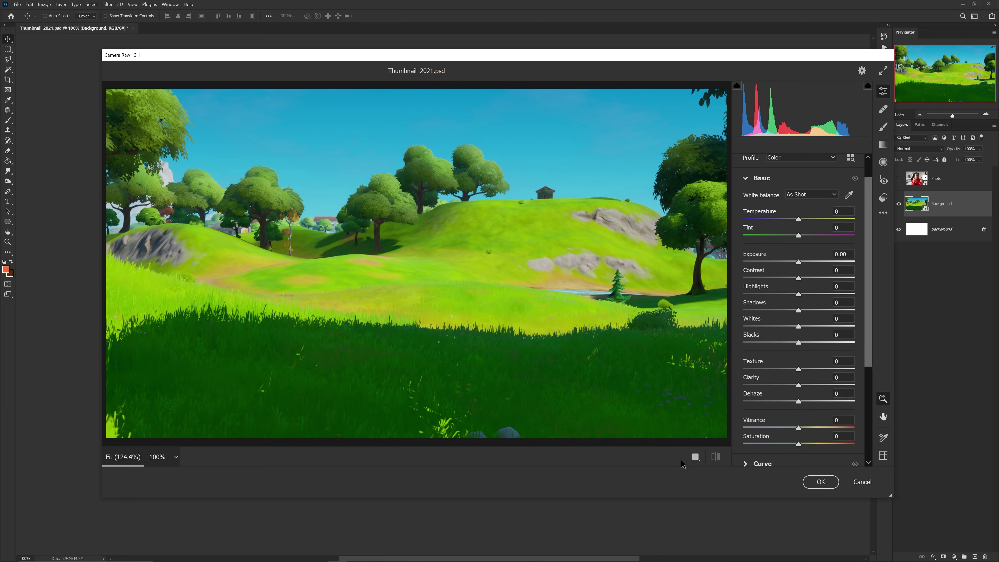
click(692, 456)
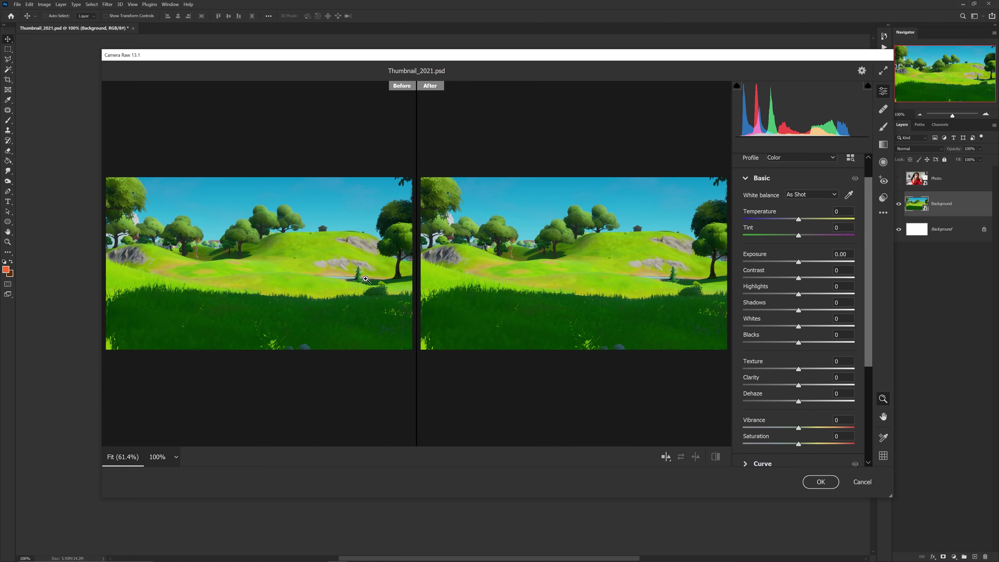
mouse_move(522, 275)
mouse_down()
mouse_move(444, 272)
mouse_move(526, 277)
mouse_up()
drag(806, 294, 795, 343)
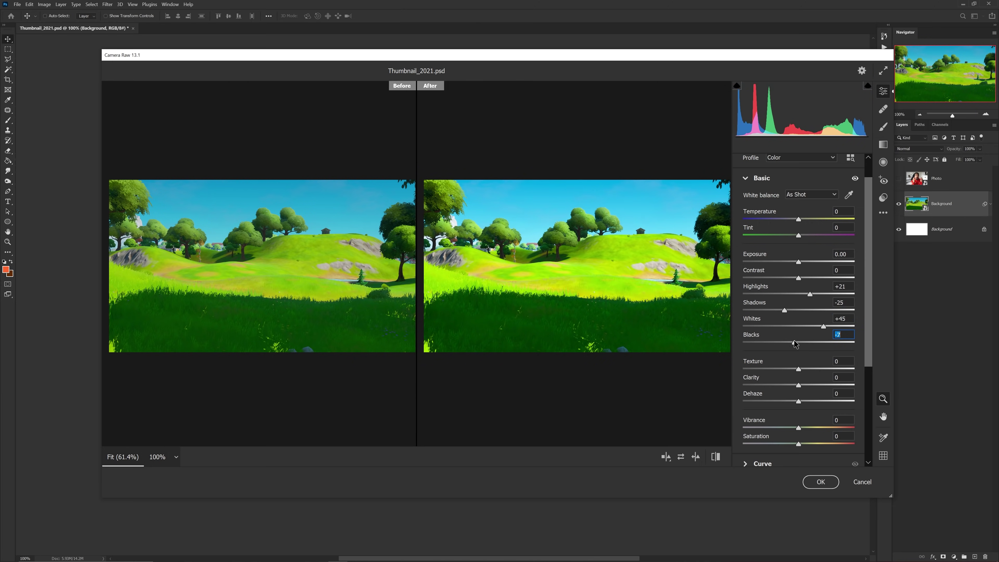
In Color Mixer, set saturation Yellows +60, Greens +39, Aquas +14, Blues +57 and Blues hue −26.
click(745, 179)
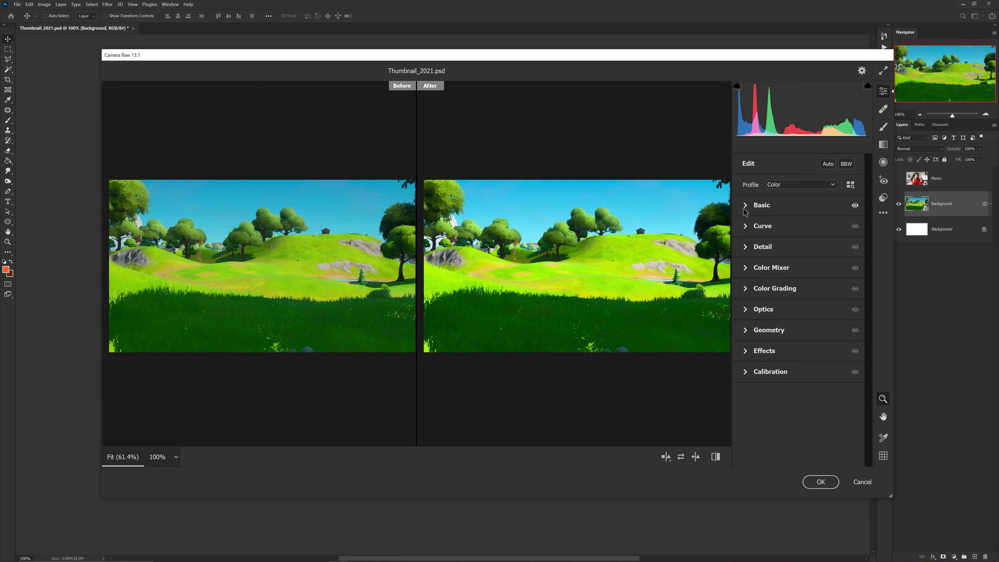
click(748, 269)
drag(794, 410, 824, 374)
click(754, 300)
click(778, 302)
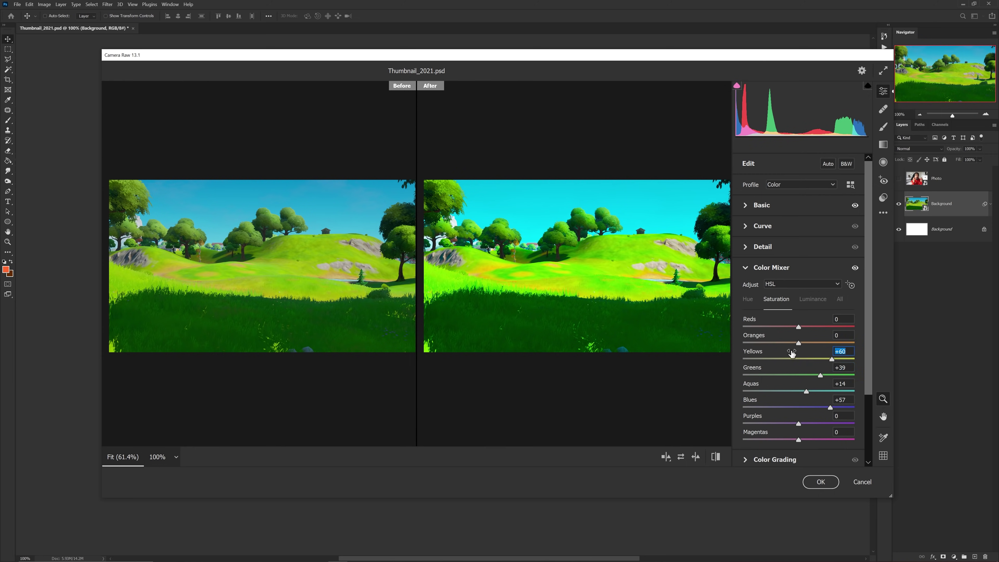
click(746, 269)
click(881, 214)
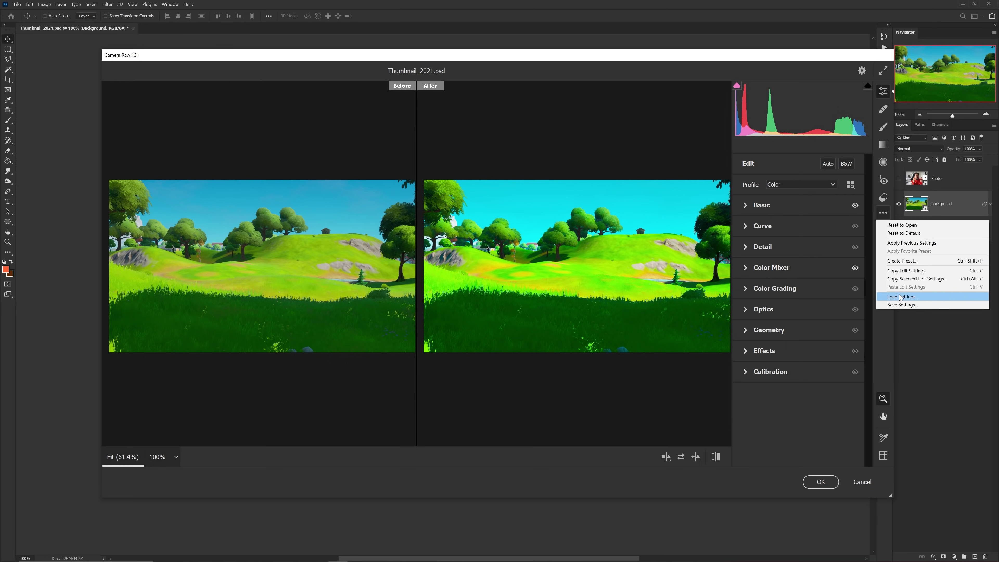
Save the Camera Raw settings, apply the filter, and toggle the smart filter off and on to compare.
click(903, 305)
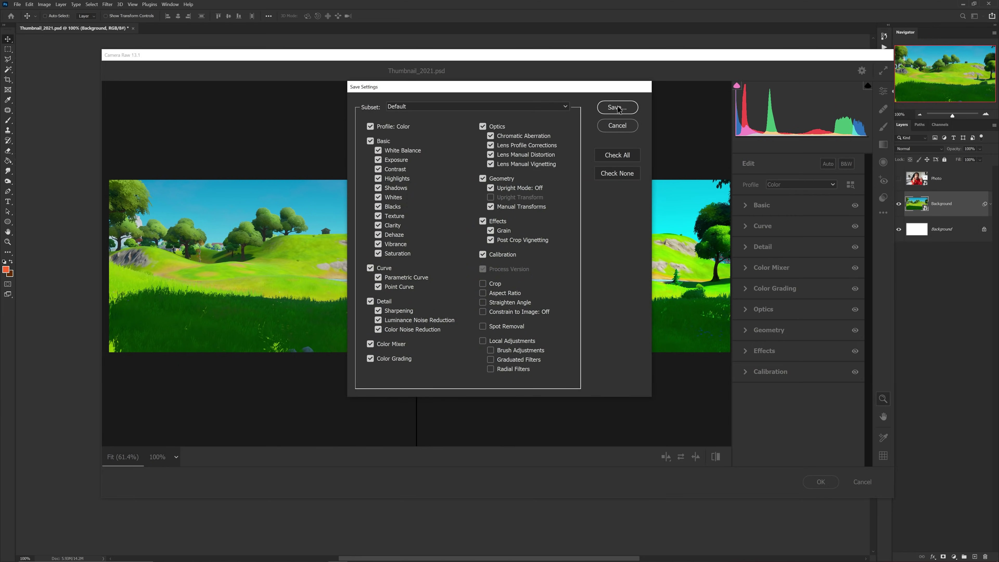
click(618, 126)
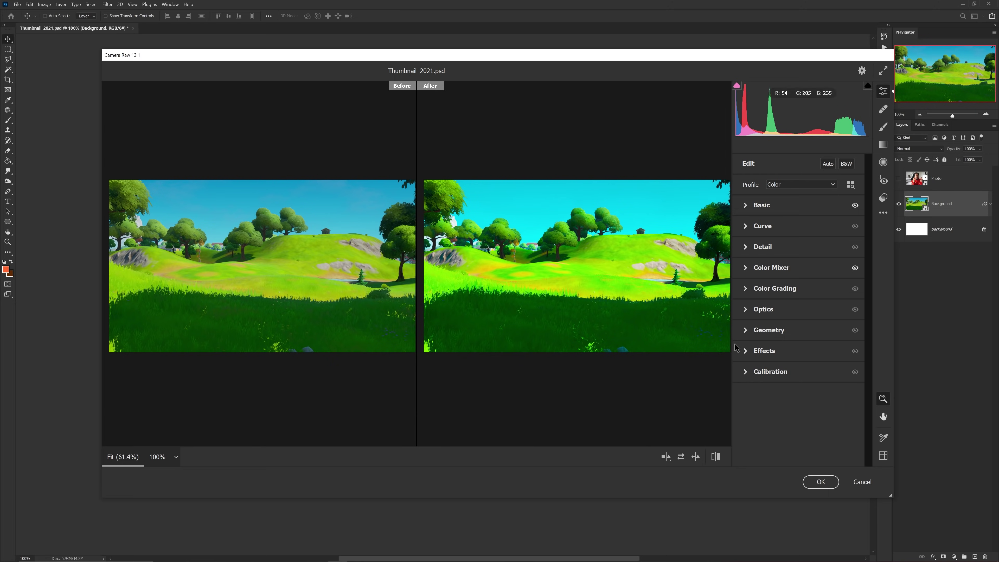
click(812, 478)
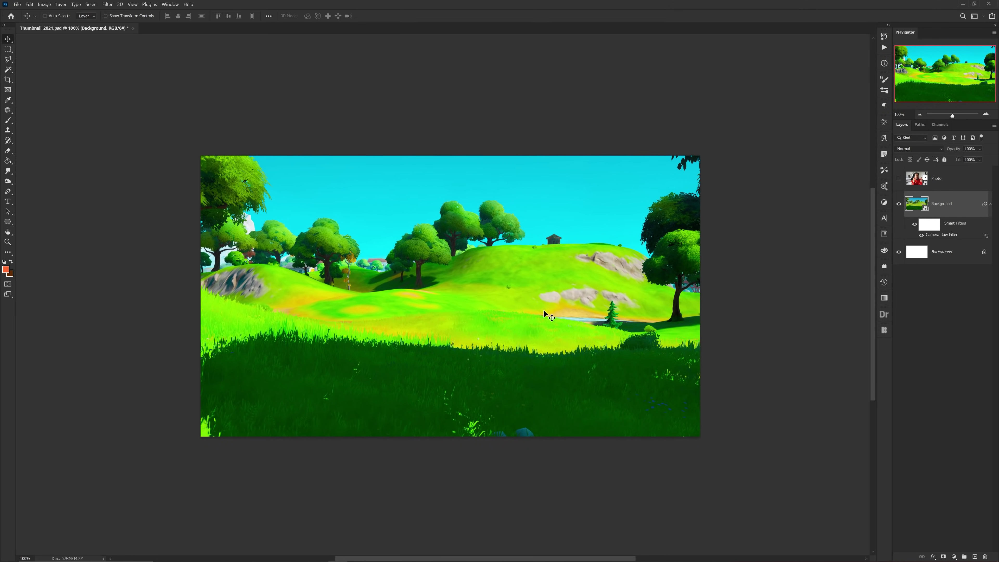
click(921, 236)
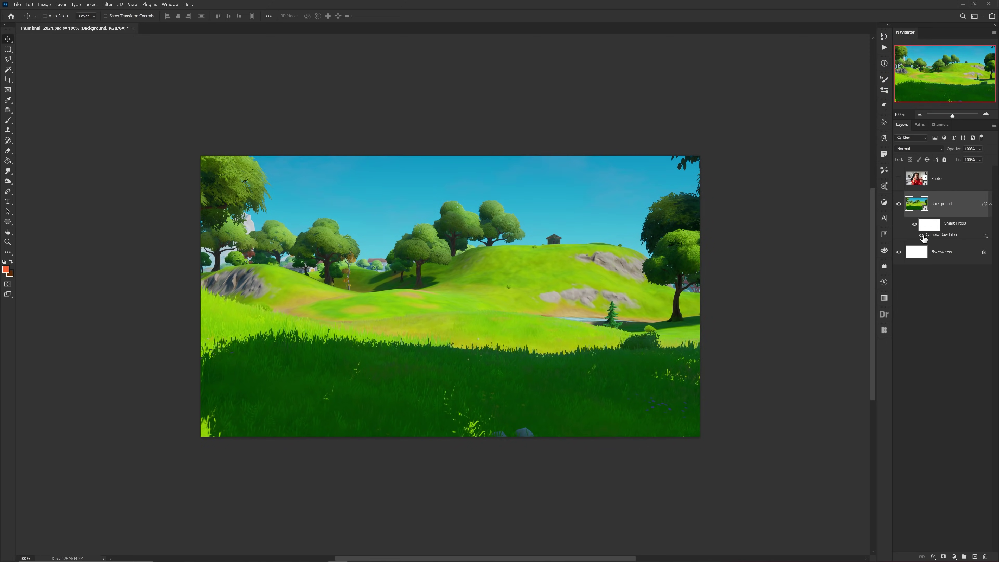
click(922, 236)
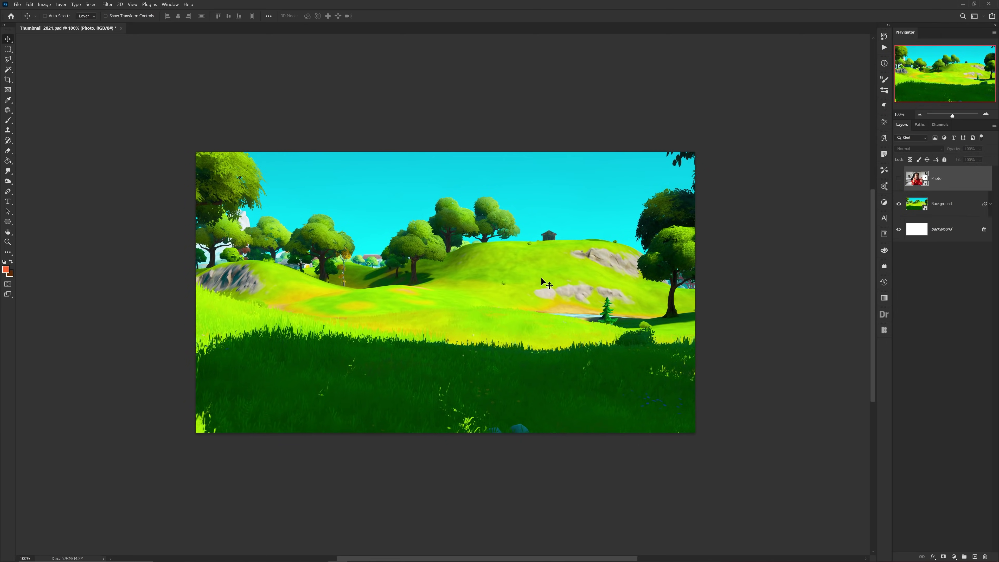
mouse_move(546, 273)
mouse_down()
mouse_move(545, 312)
mouse_move(551, 258)
mouse_move(521, 274)
mouse_move(534, 272)
mouse_up()
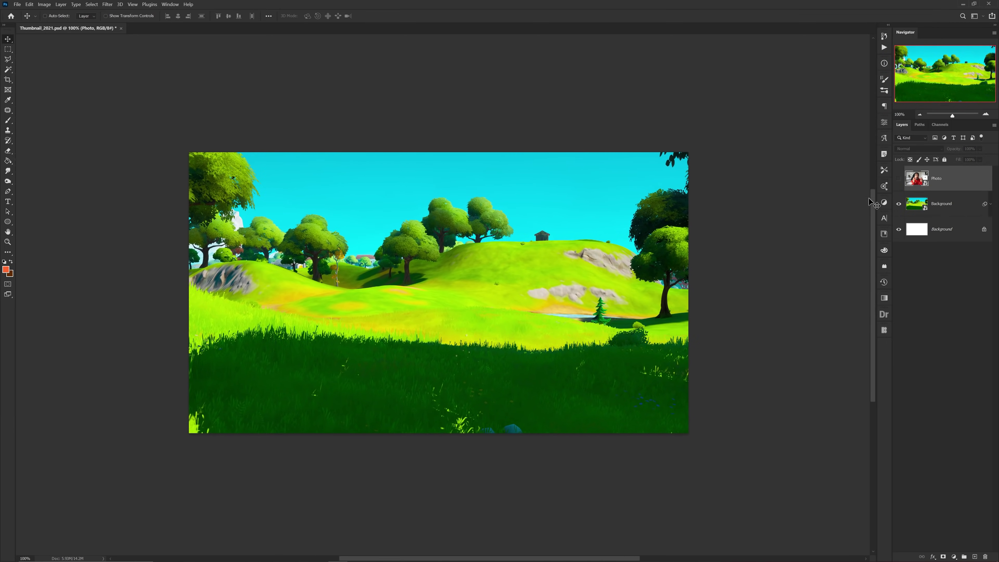
Show the Photo layer and slide the shocked man's photo into place over the meadow.
click(897, 180)
drag(511, 221, 477, 212)
scroll(463, 230, up, 1)
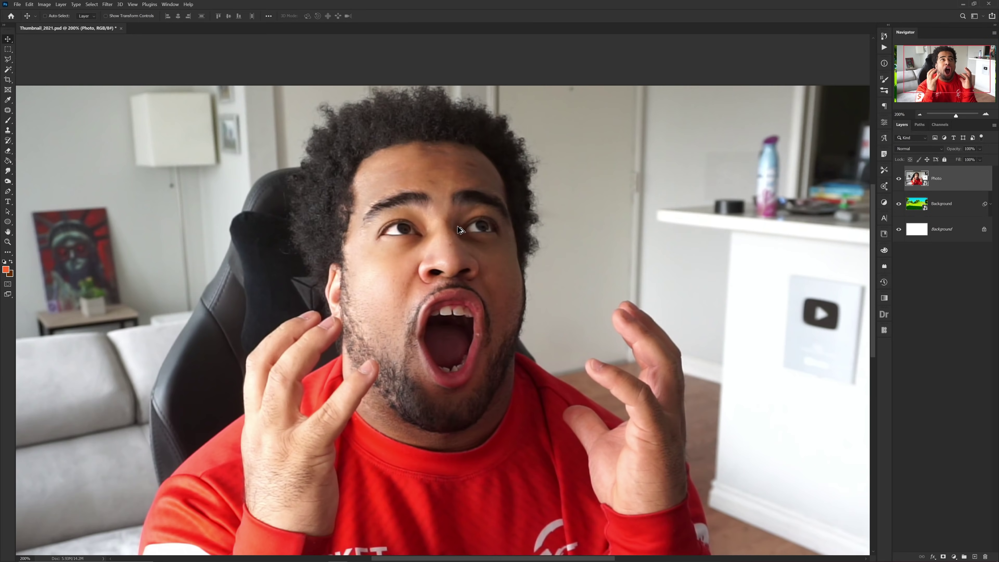
scroll(442, 265, up, 1)
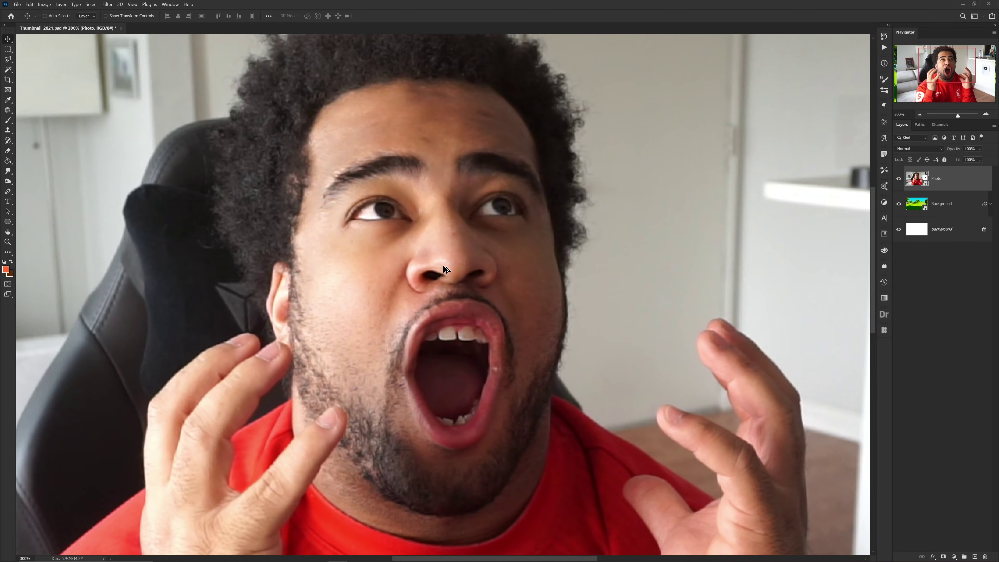
scroll(443, 265, up, 1)
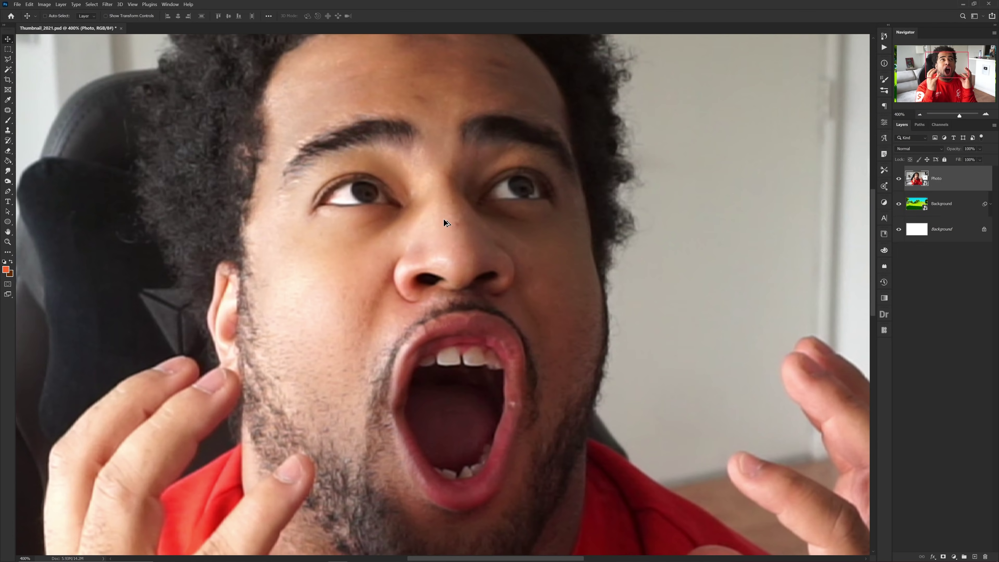
scroll(444, 220, up, 1)
scroll(444, 221, down, 4)
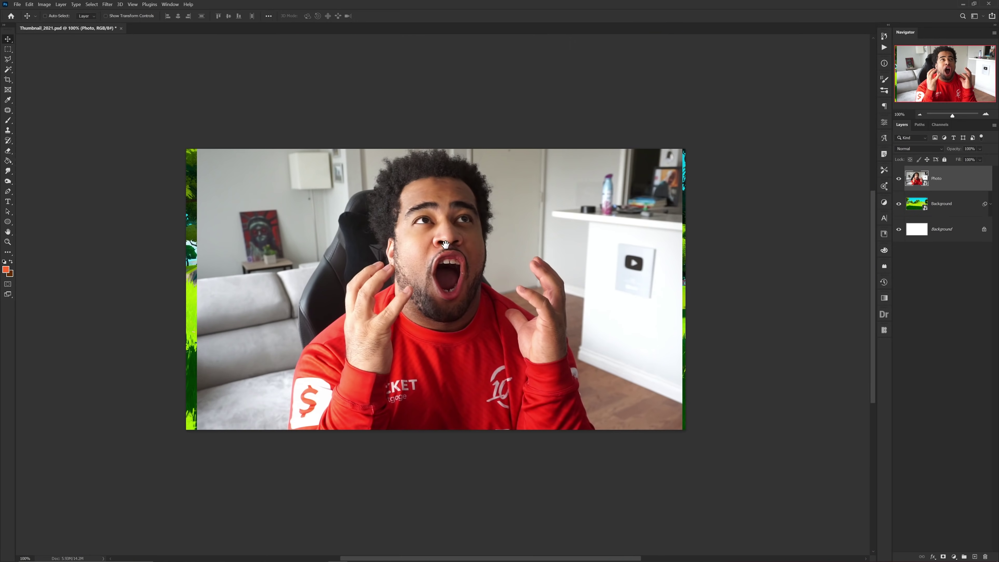
drag(445, 244, 454, 244)
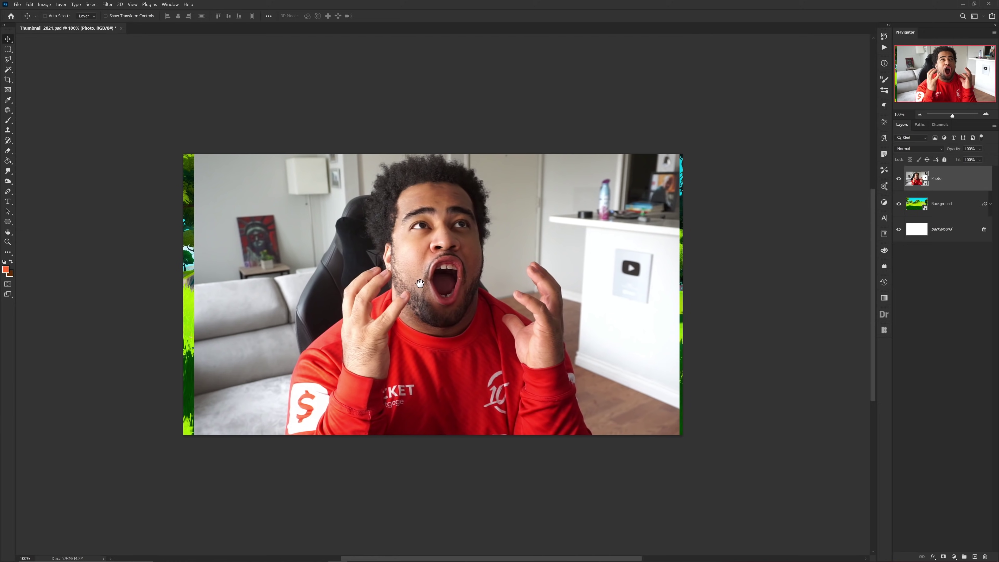
key(w)
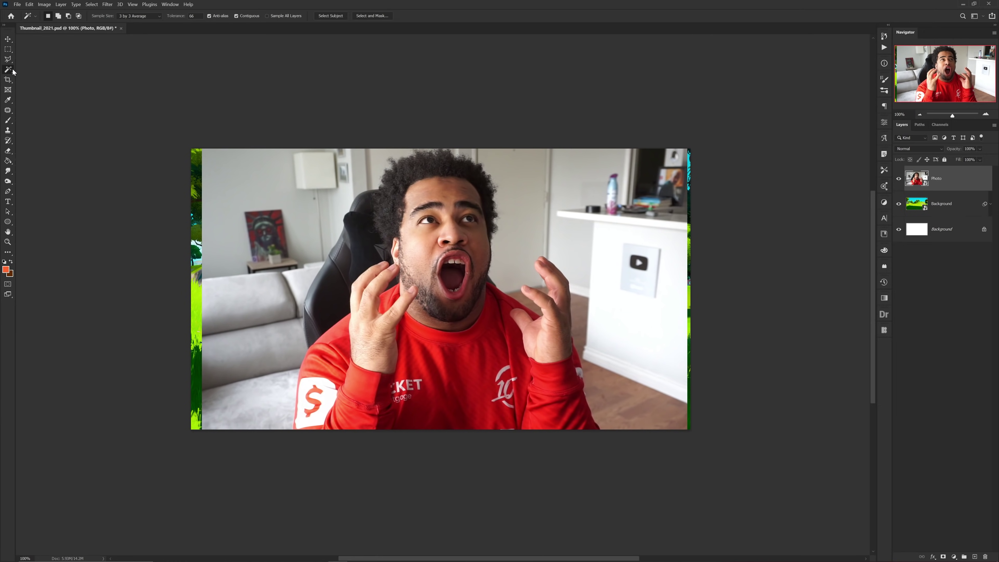
Magic Wand-select the man, checking the selection edges around his shirt logo and right hand.
click(52, 85)
scroll(504, 292, up, 5)
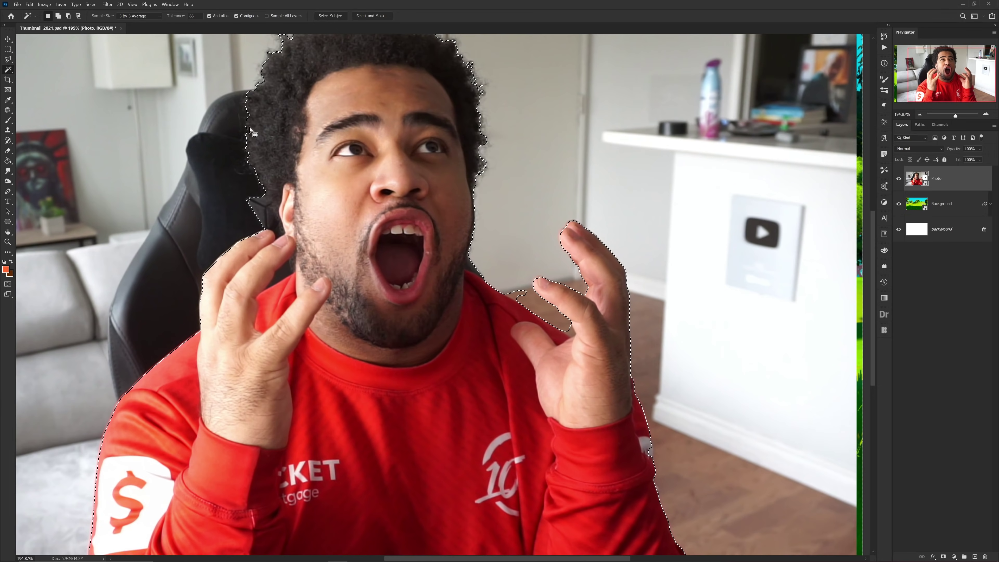
key(ctrl+d)
drag(260, 310, 299, 303)
key(ctrl+z)
scroll(552, 281, up, 1)
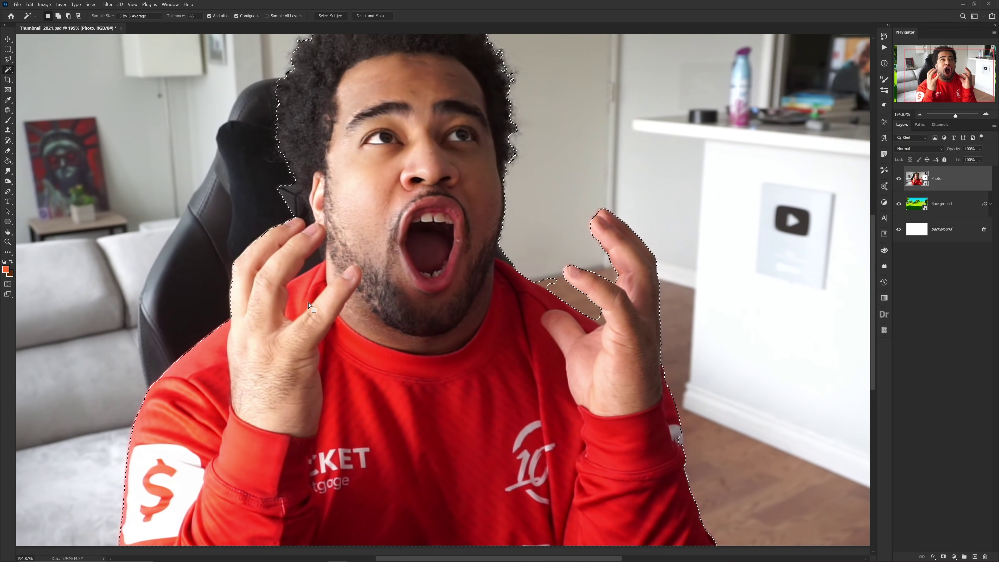
scroll(552, 281, up, 3)
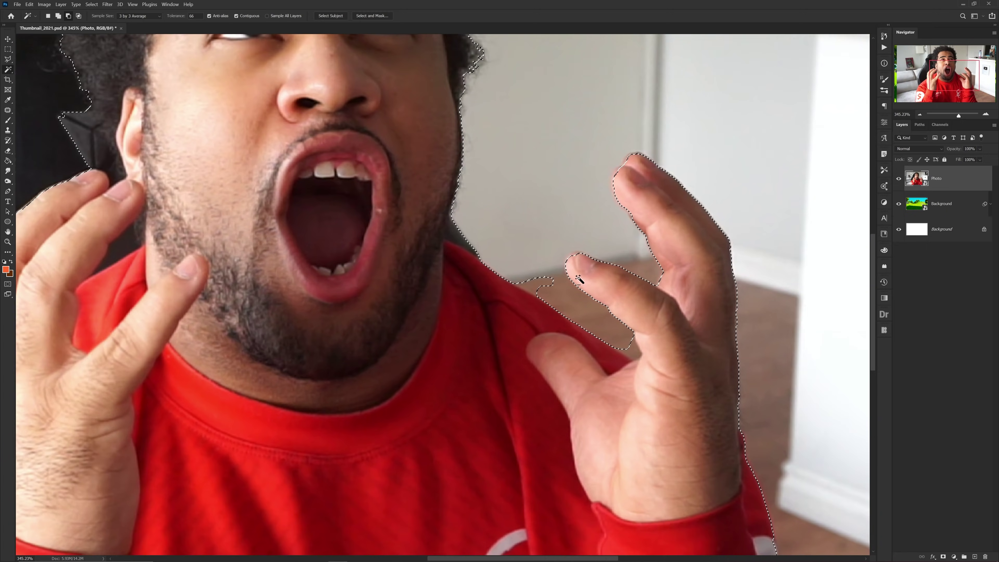
drag(596, 234, 536, 163)
drag(544, 232, 565, 281)
key(q)
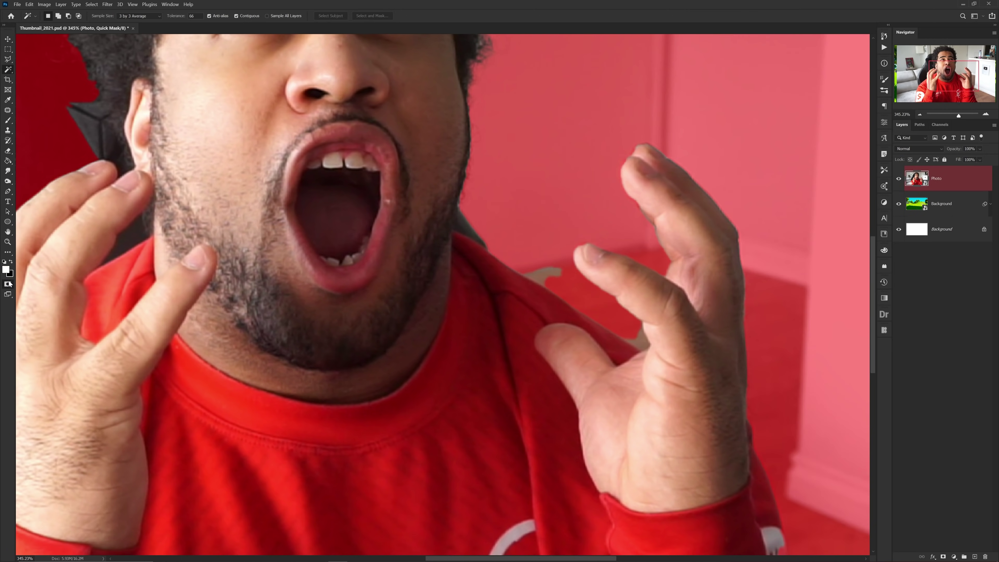
In Quick Mask, paint white with a large brush to add the chair headrest to the selection.
key(b)
scroll(568, 282, up, 5)
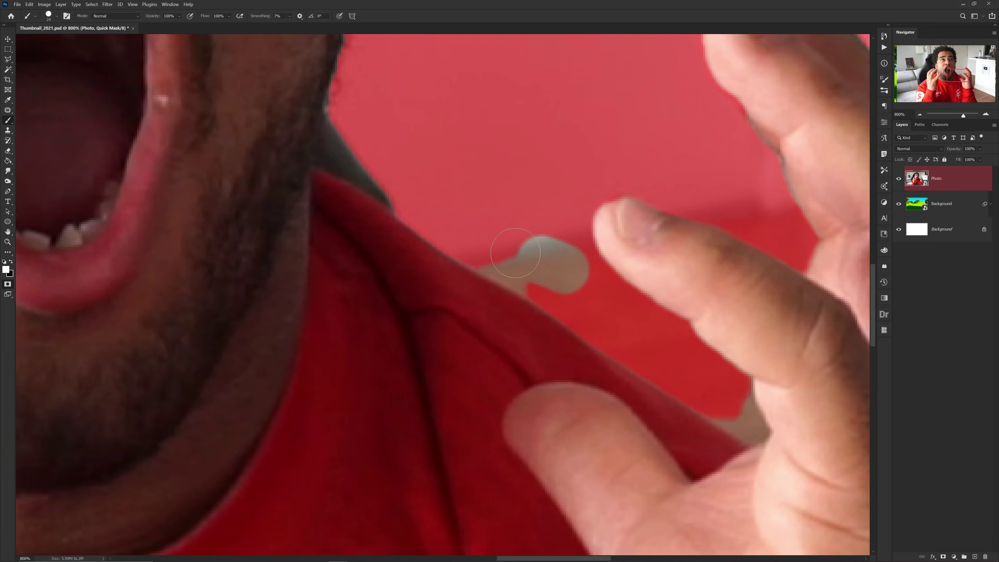
drag(760, 434, 548, 312)
scroll(548, 312, down, 3)
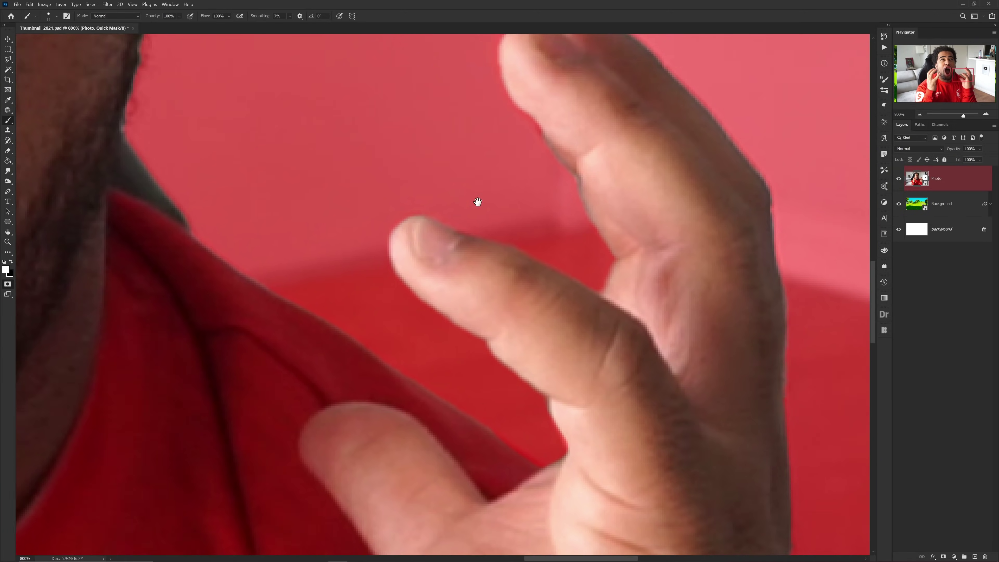
scroll(475, 203, up, 3)
scroll(400, 256, left, 5)
scroll(400, 257, right, 3)
scroll(401, 257, down, 1)
scroll(400, 257, left, 10)
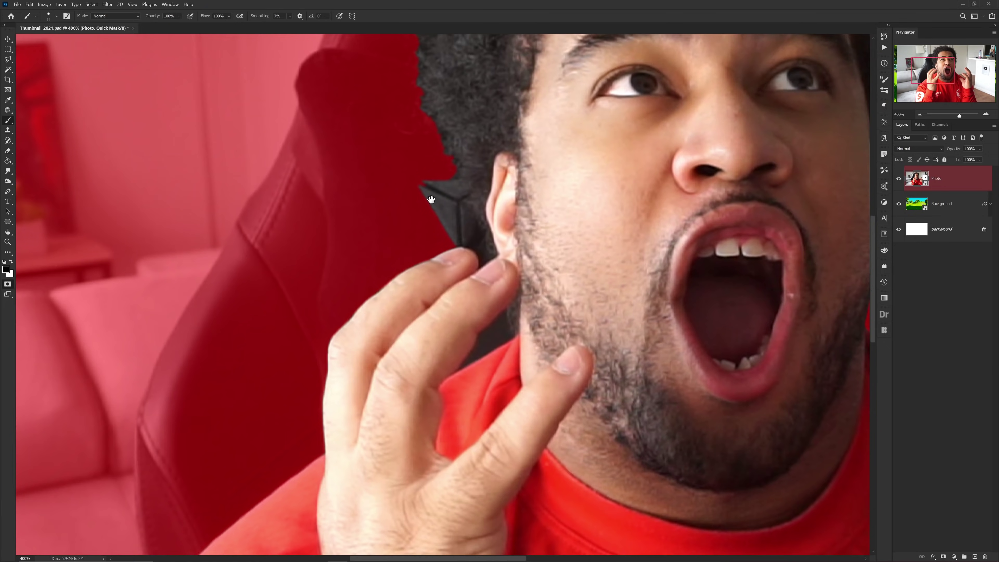
scroll(401, 256, left, 3)
key(x)
key(bracketright)
key(bracketright)
mouse_move(492, 52)
mouse_down()
mouse_move(400, 150)
mouse_move(379, 357)
mouse_move(452, 394)
mouse_up()
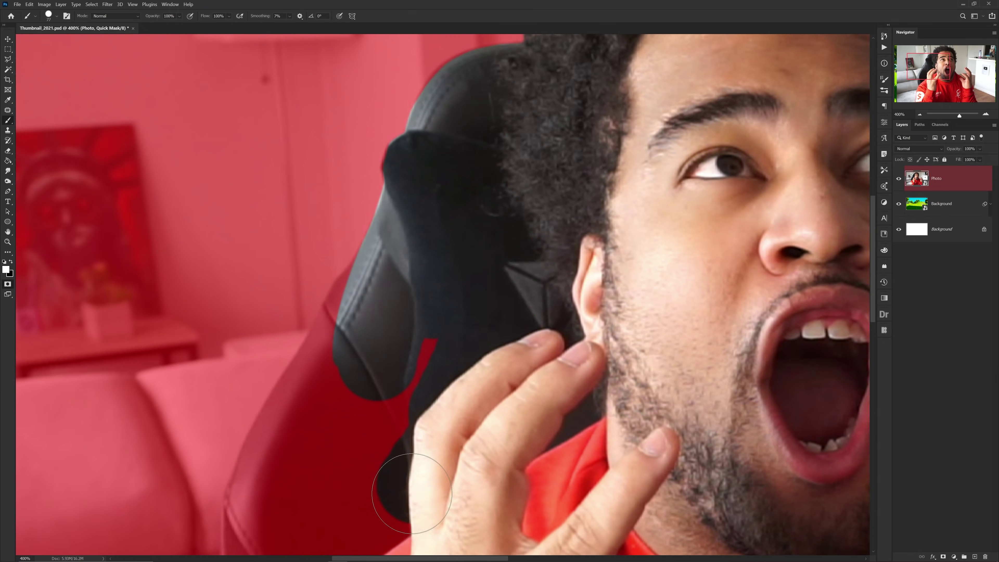
Paint the remaining chair edges with smaller and larger brushes, then exit Quick Mask.
scroll(480, 324, down, 5)
scroll(480, 324, left, 3)
key(bracketleft)
key(bracketleft)
key(bracketleft)
key(bracketleft)
mouse_move(433, 237)
mouse_down()
mouse_move(405, 394)
mouse_move(417, 196)
mouse_up()
scroll(417, 197, up, 3)
key(bracketright)
key(bracketright)
key(bracketright)
key(bracketright)
key(bracketright)
key(bracketright)
mouse_move(504, 110)
mouse_down()
mouse_move(444, 228)
mouse_move(420, 356)
mouse_move(452, 237)
mouse_up()
scroll(453, 236, up, 1)
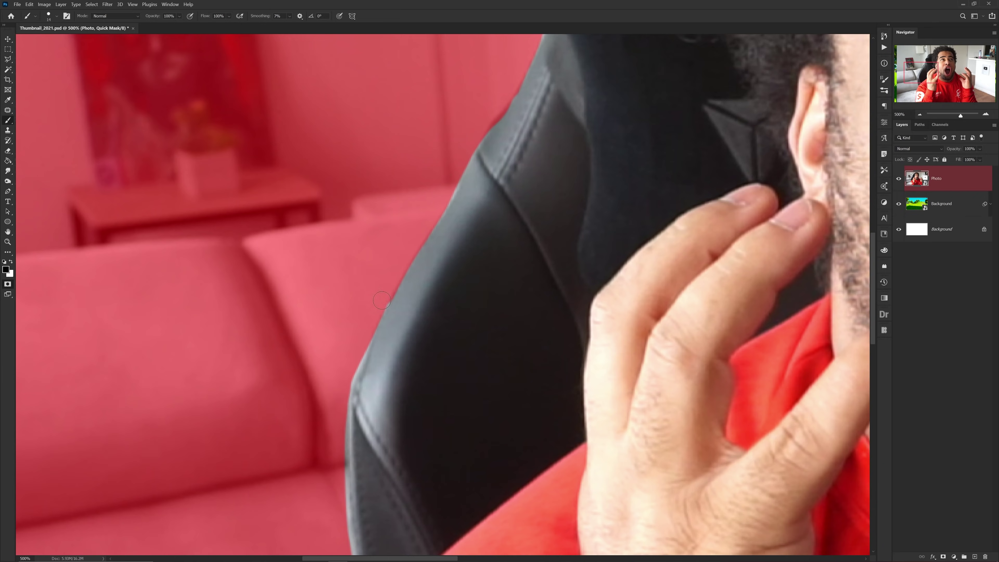
alt+scroll(457, 297, down, 5)
drag(457, 297, 409, 284)
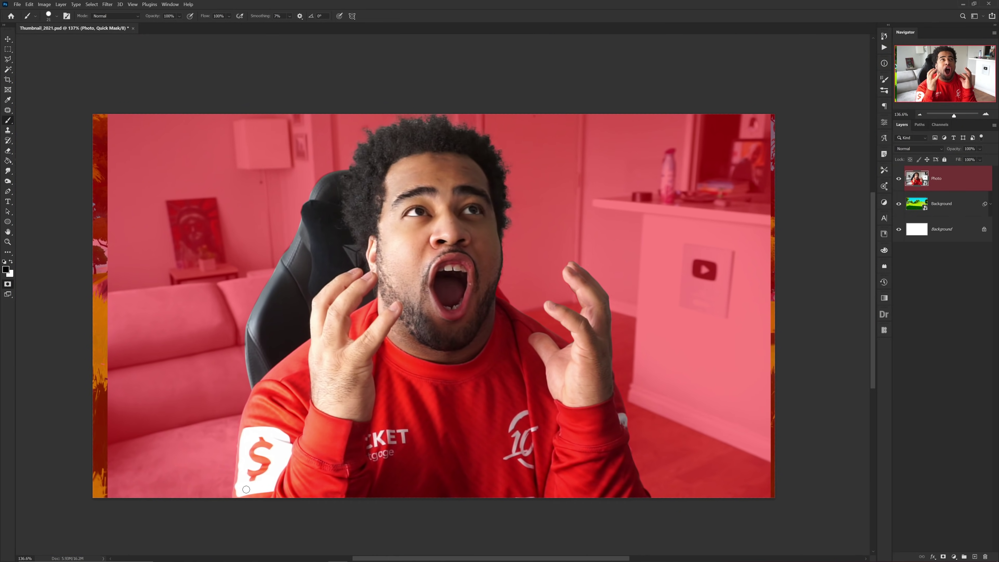
key(q)
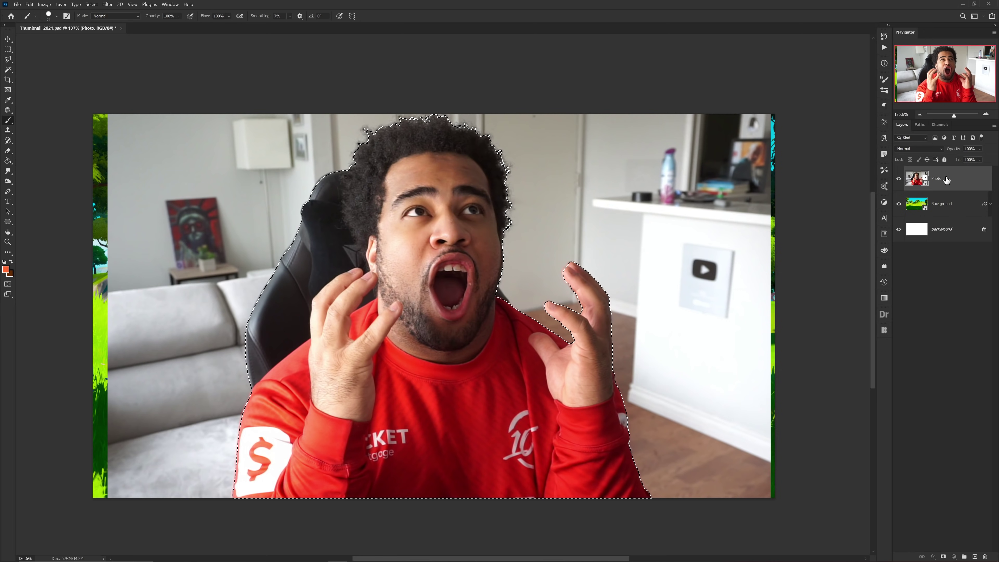
Add a layer mask to cut out the man and chair, and shift him right of centre.
click(944, 556)
key(v)
drag(457, 337, 336, 344)
drag(371, 347, 471, 353)
Convert the Photo layer to a Smart Object and open the Camera Raw filter on it.
right_click(975, 182)
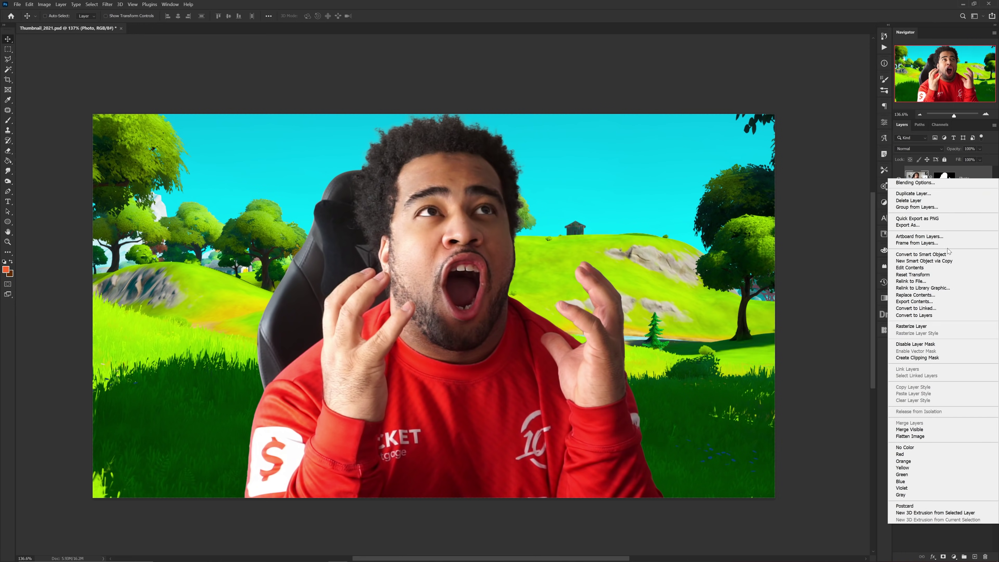
click(936, 255)
click(108, 4)
click(120, 57)
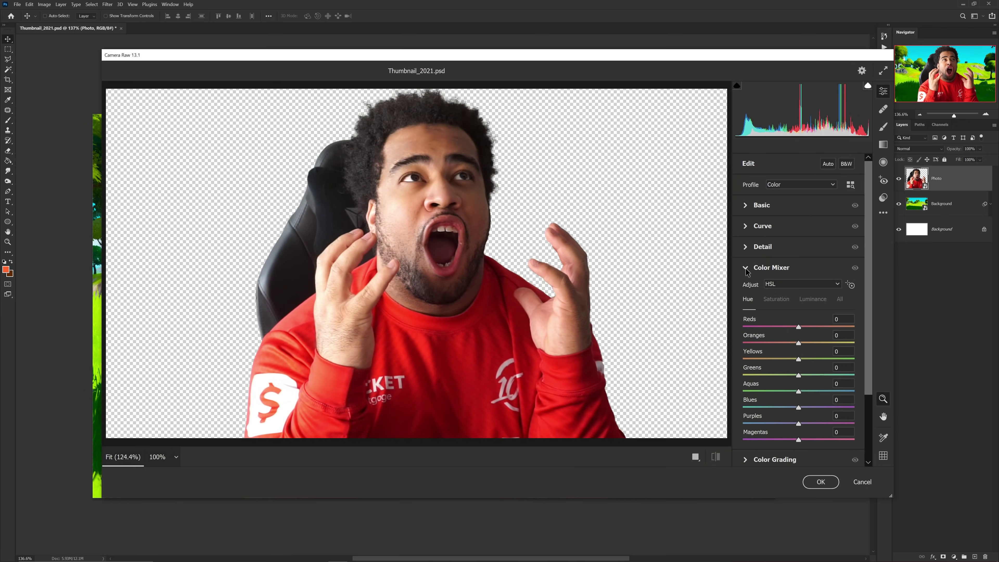
Give the man's photo Highlights +31, Shadows +28, Whites +28, Blacks −12, Texture +94, Clarity +29.
click(747, 207)
mouse_move(798, 310)
mouse_down()
mouse_move(828, 313)
mouse_move(799, 294)
mouse_move(817, 292)
mouse_move(811, 313)
mouse_up()
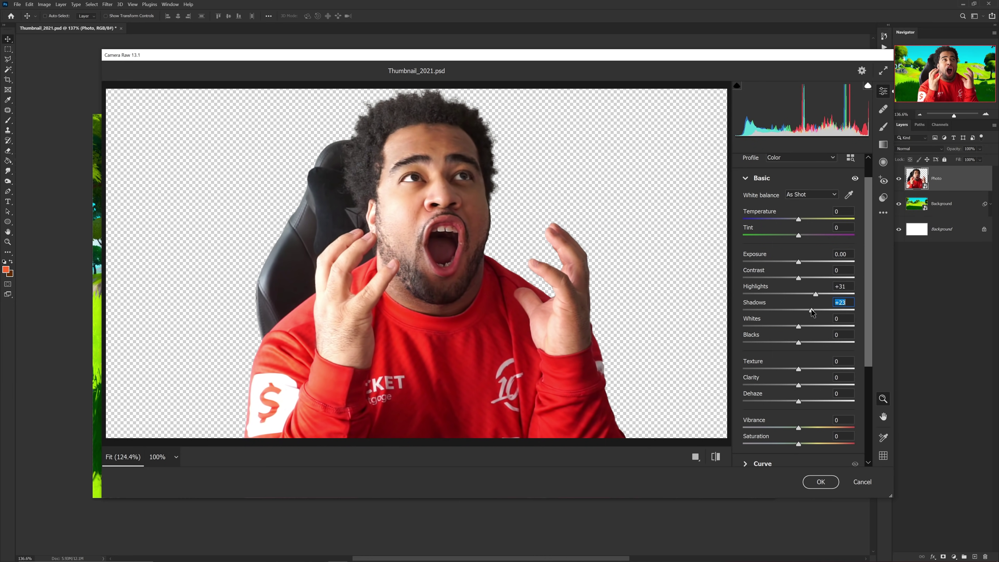
drag(799, 369, 856, 369)
mouse_move(799, 385)
mouse_down()
mouse_move(825, 386)
mouse_move(815, 385)
mouse_up()
mouse_move(799, 326)
mouse_down()
mouse_move(818, 329)
mouse_move(814, 311)
mouse_move(793, 346)
mouse_up()
drag(854, 369, 851, 368)
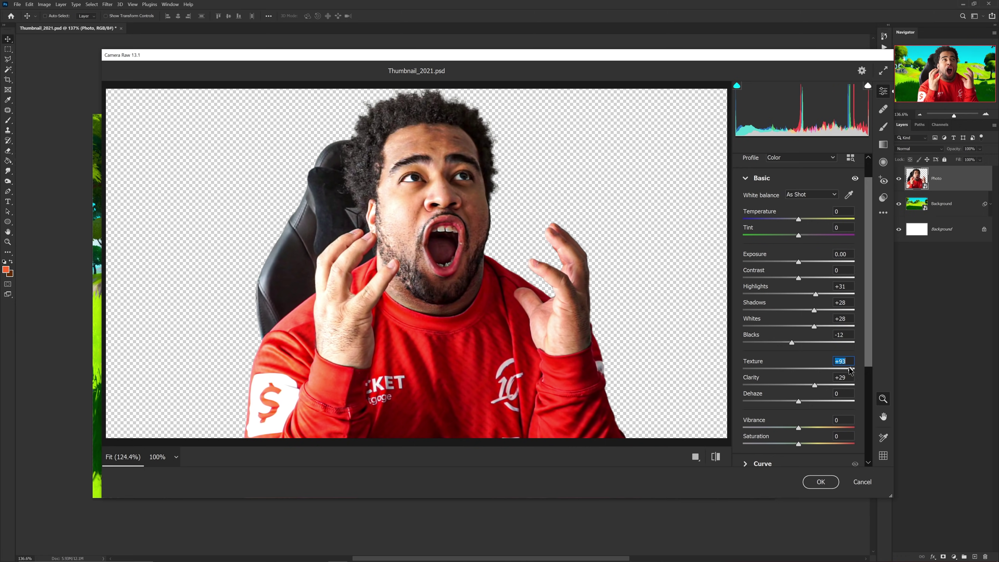
click(745, 179)
Set Camera Raw Detail sharpening to 36 and Noise Reduction to 12, checking before/after.
click(746, 249)
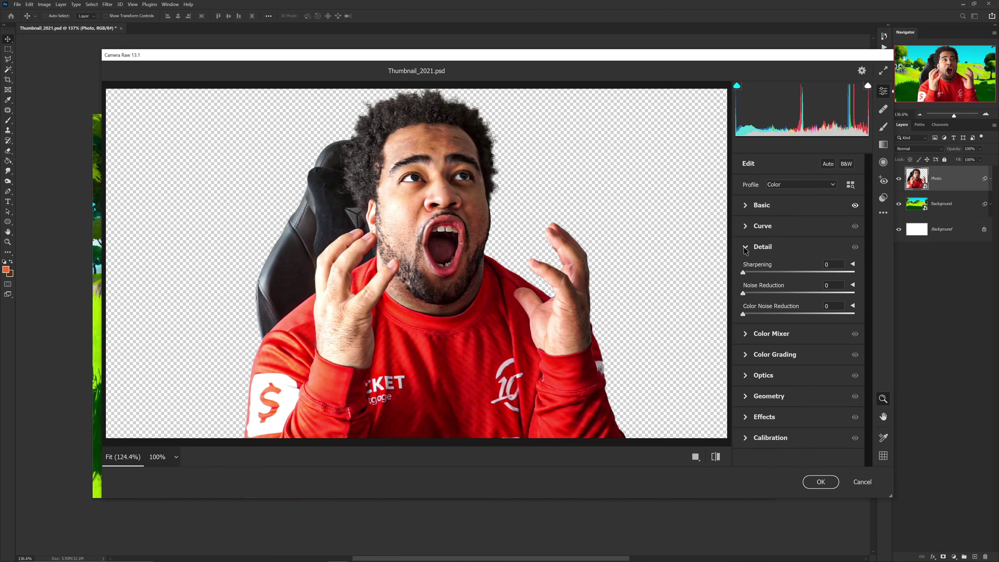
drag(743, 273, 771, 274)
click(695, 457)
scroll(610, 290, up, 5)
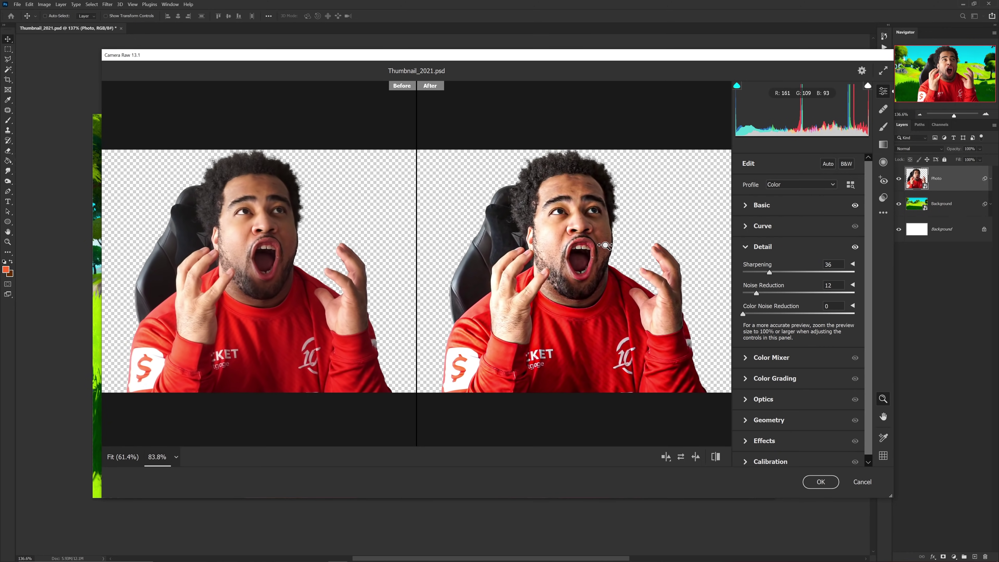
click(746, 247)
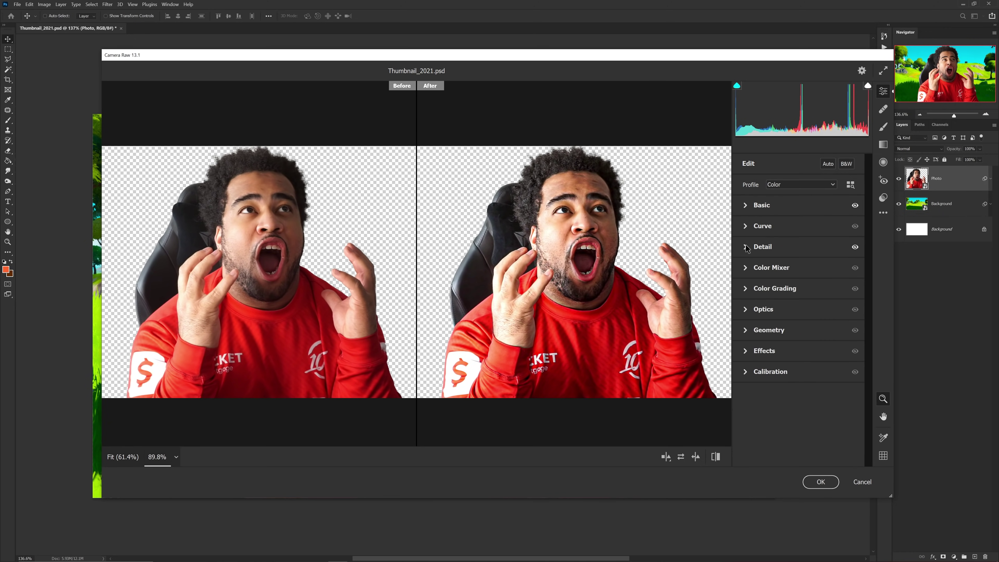
Raise Color Mixer luminance to Reds +5, Oranges +22, Yellows +16 and apply Camera Raw.
click(745, 268)
click(813, 300)
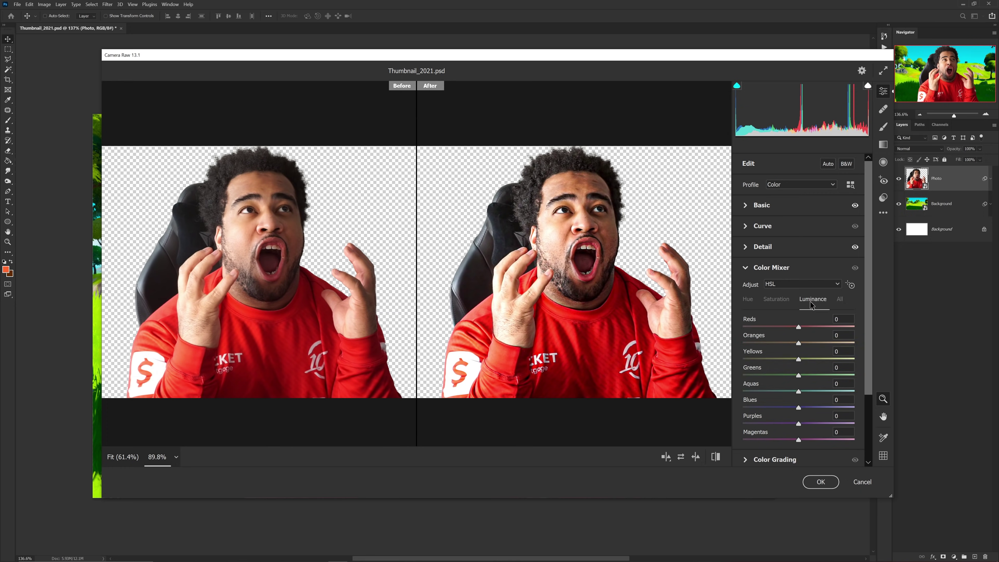
mouse_move(799, 343)
mouse_down()
mouse_move(816, 343)
mouse_move(813, 359)
mouse_move(805, 328)
mouse_up()
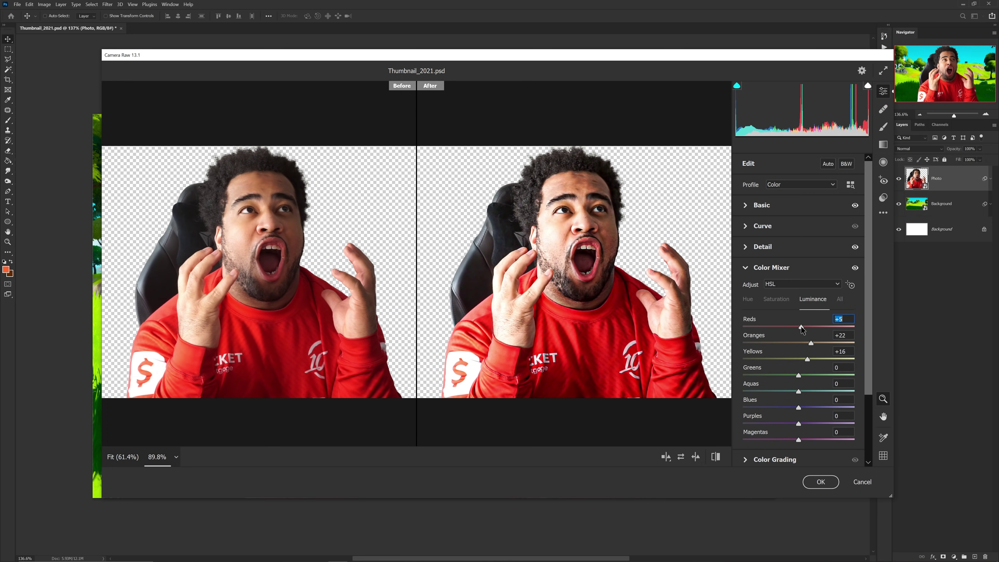
click(821, 482)
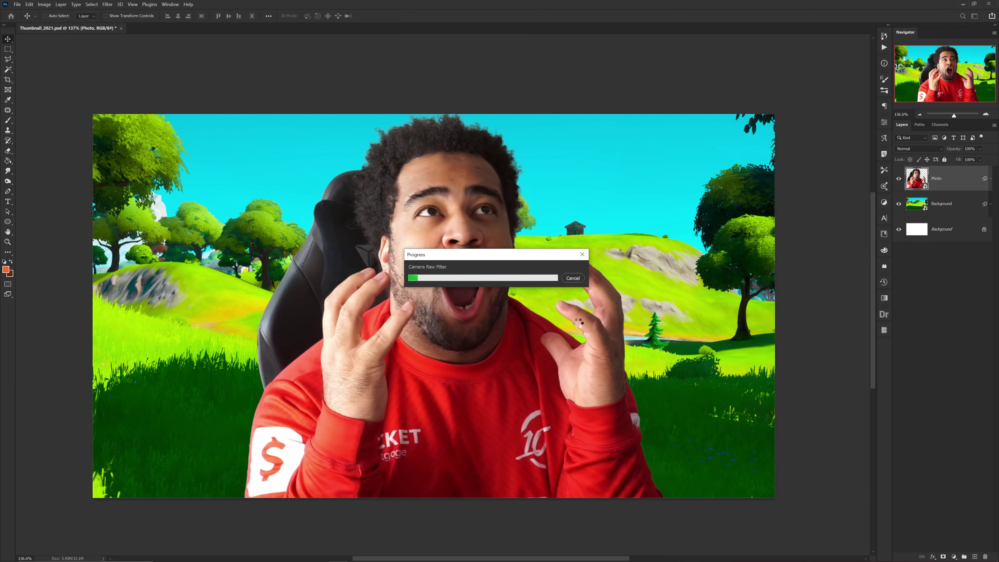
Move the man left of centre, enlarge him to about 118%, and start a Camera Raw Filter on him.
scroll(575, 329, down, 3)
drag(569, 326, 423, 346)
key(ctrl+t)
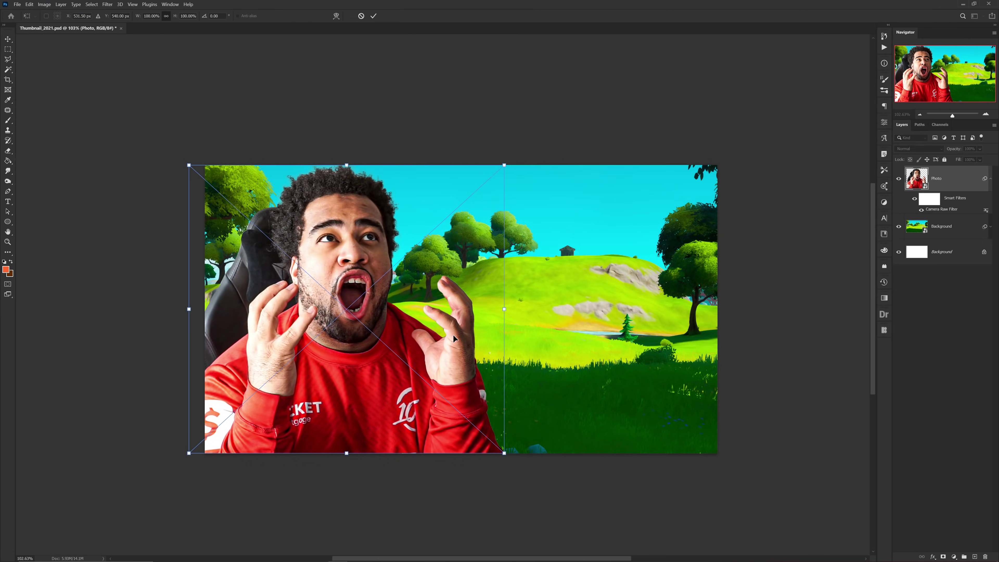
drag(502, 309, 533, 311)
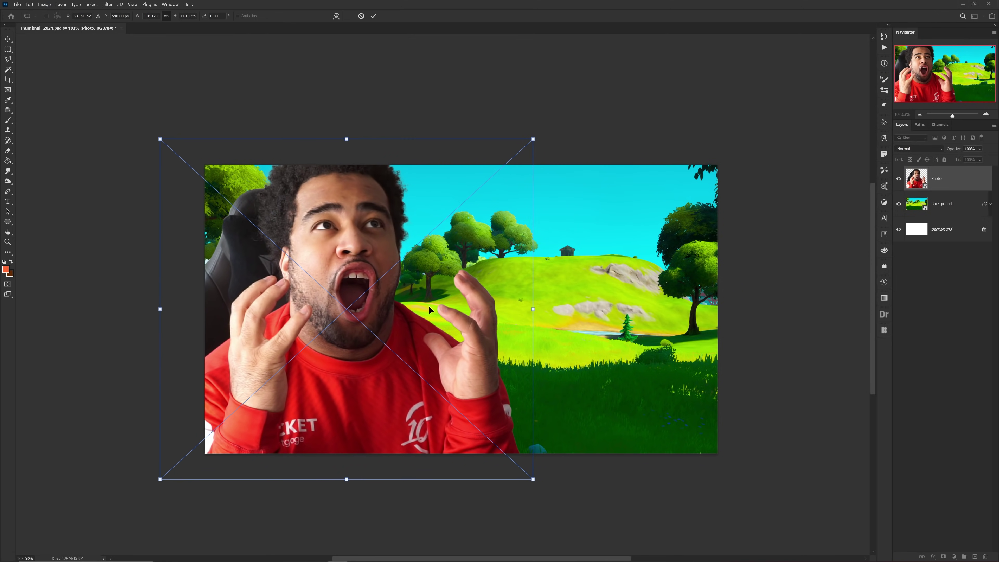
drag(428, 307, 432, 325)
key(Return)
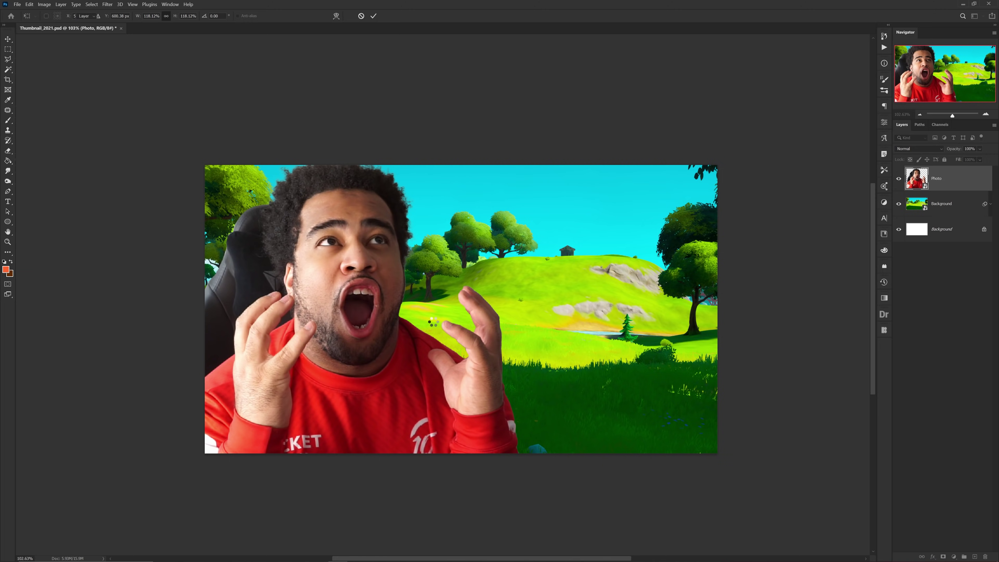
key(ctrl+alt+f)
drag(490, 326, 451, 294)
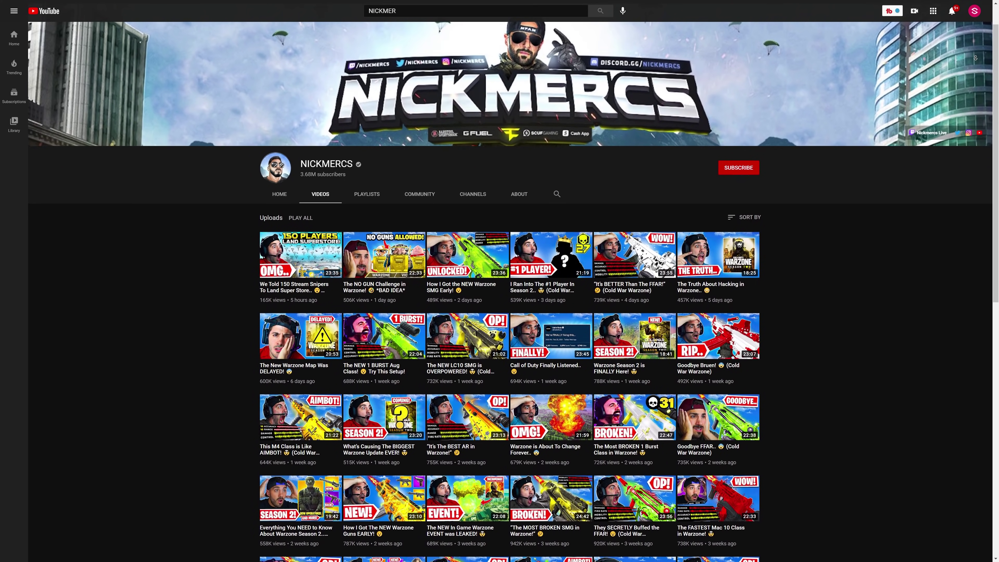
Scroll through gaming channels' video thumbnails for reference, ending on Cold War Zombies streams.
scroll(499, 291, down, 1)
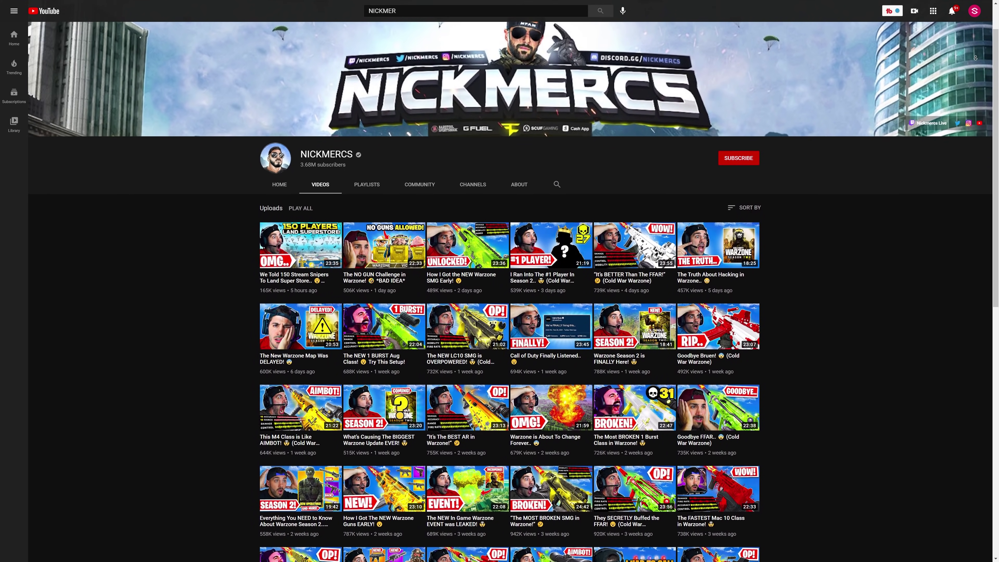
scroll(500, 291, down, 1)
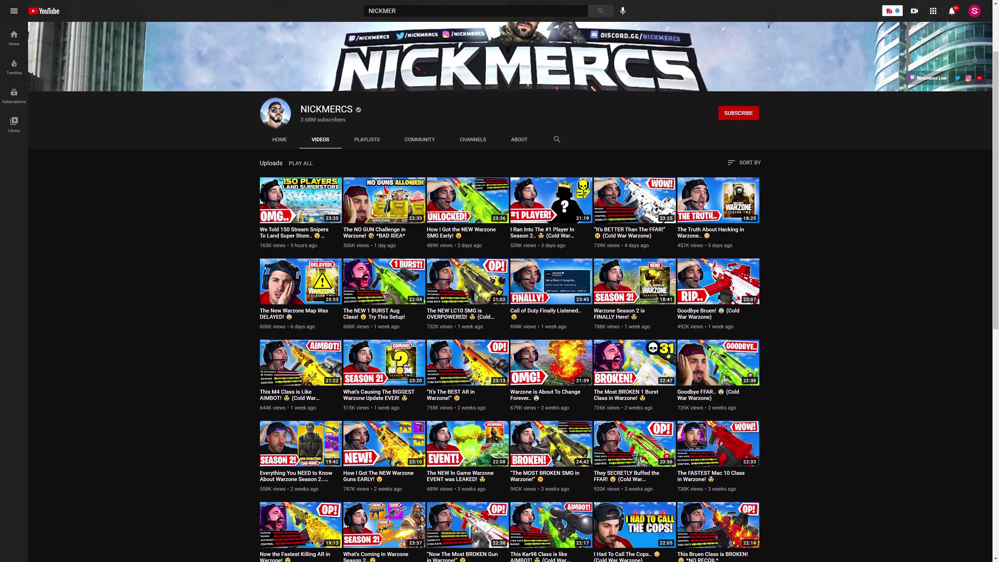
scroll(499, 291, down, 1)
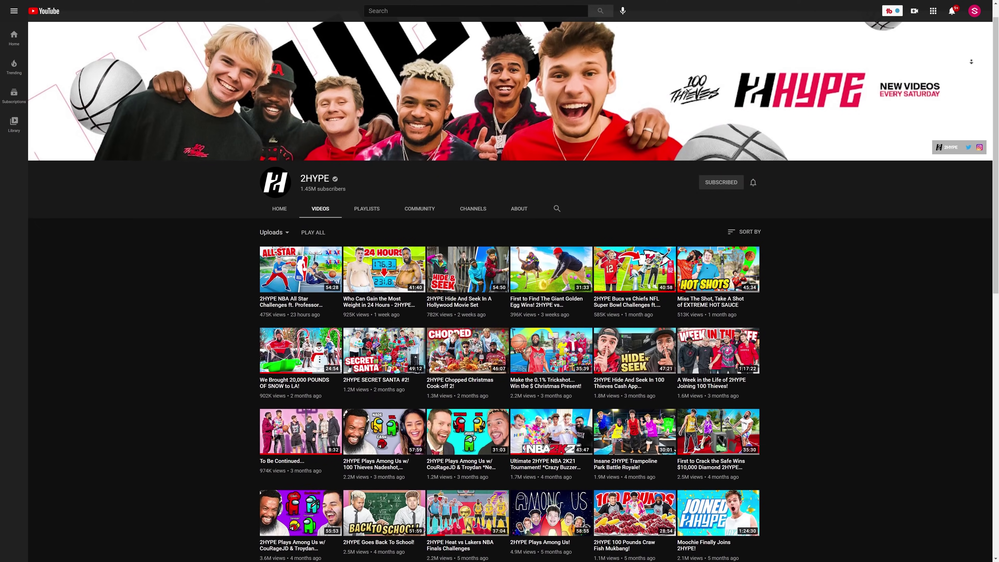
scroll(500, 292, down, 1)
scroll(499, 292, down, 1)
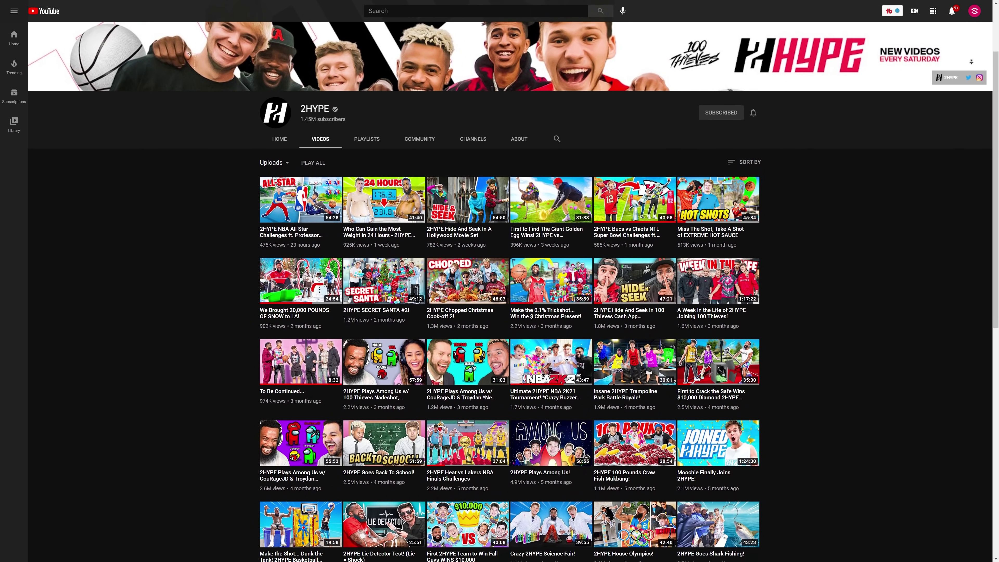
scroll(972, 61, down, 1)
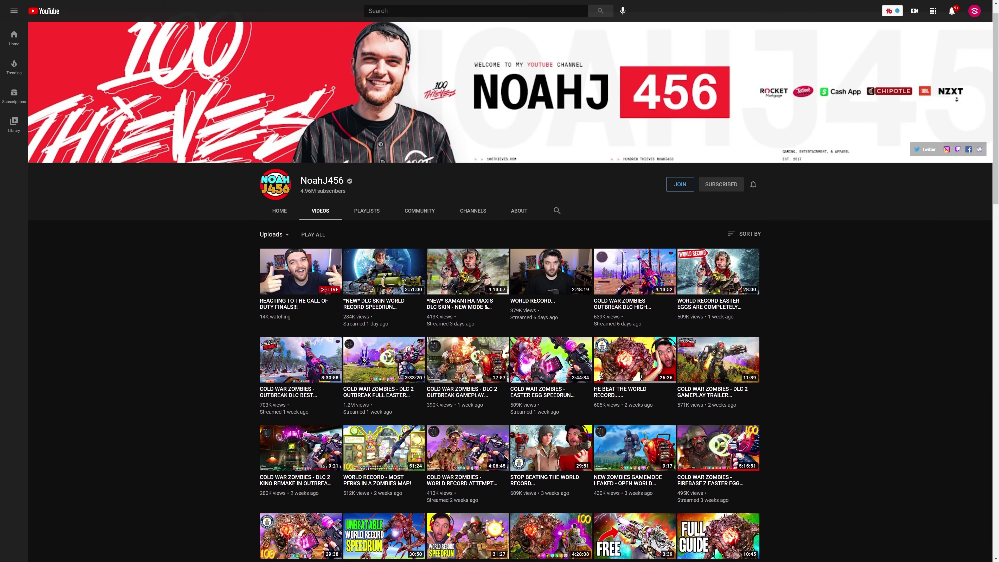
scroll(500, 291, down, 1)
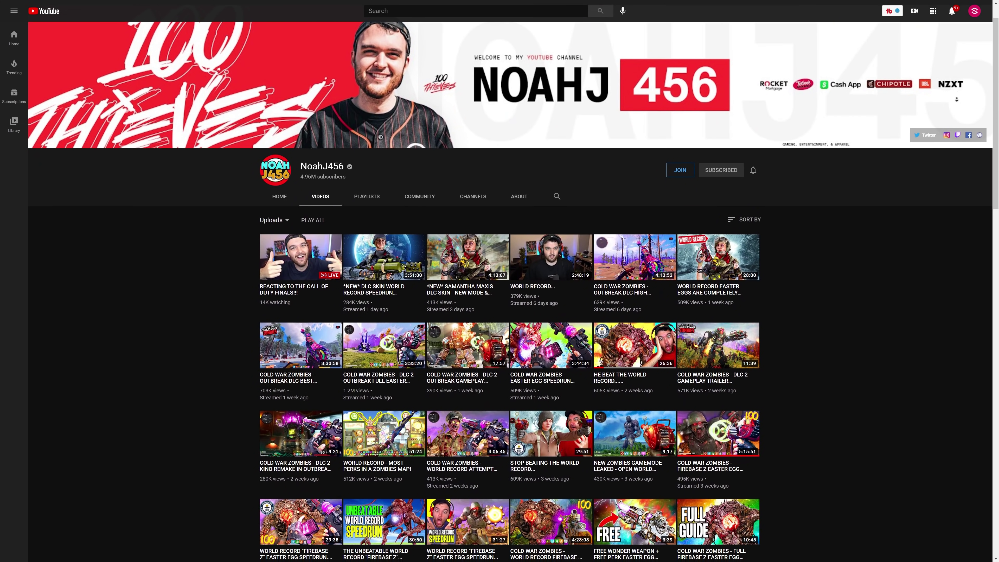
scroll(957, 100, down, 2)
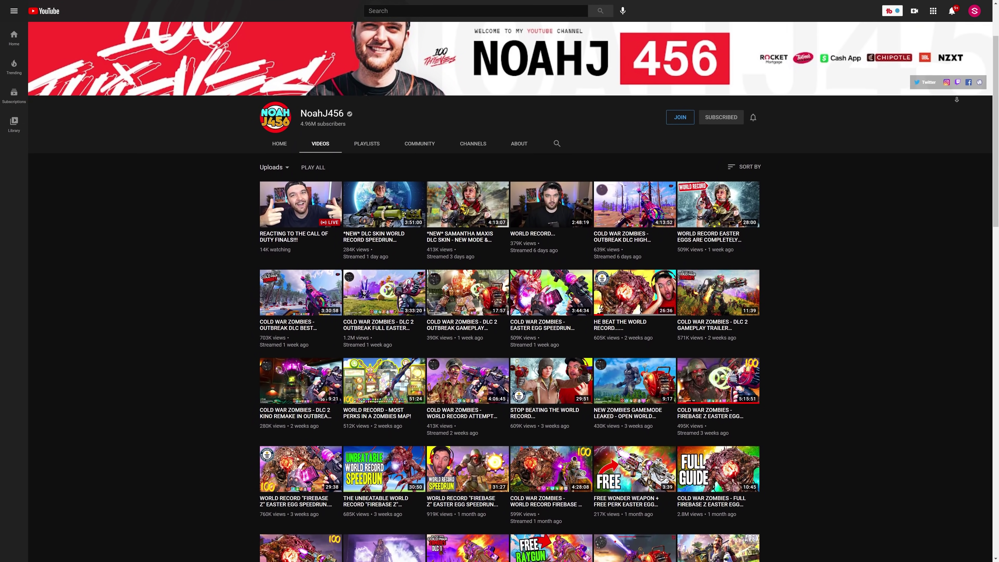
scroll(957, 99, down, 2)
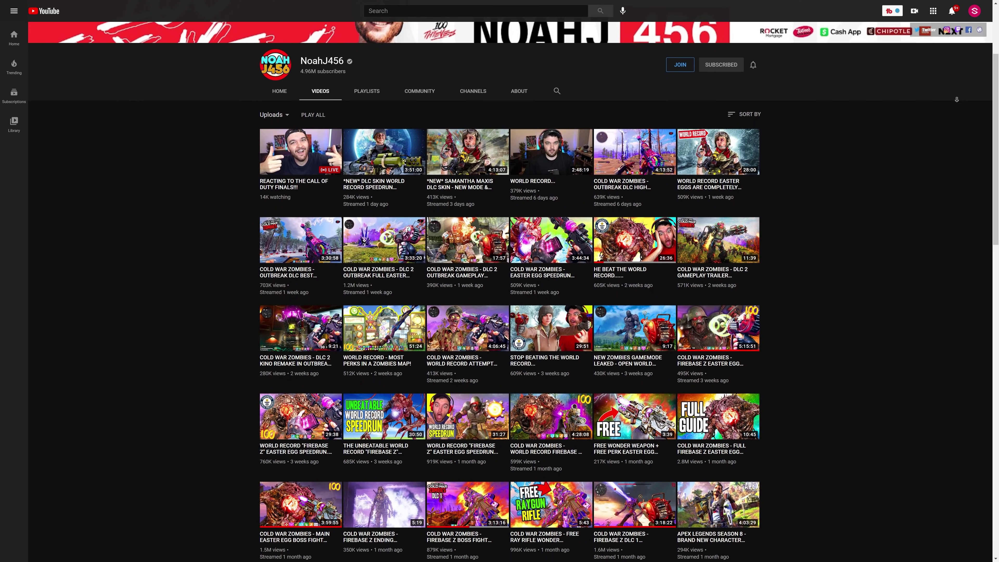
scroll(957, 99, down, 2)
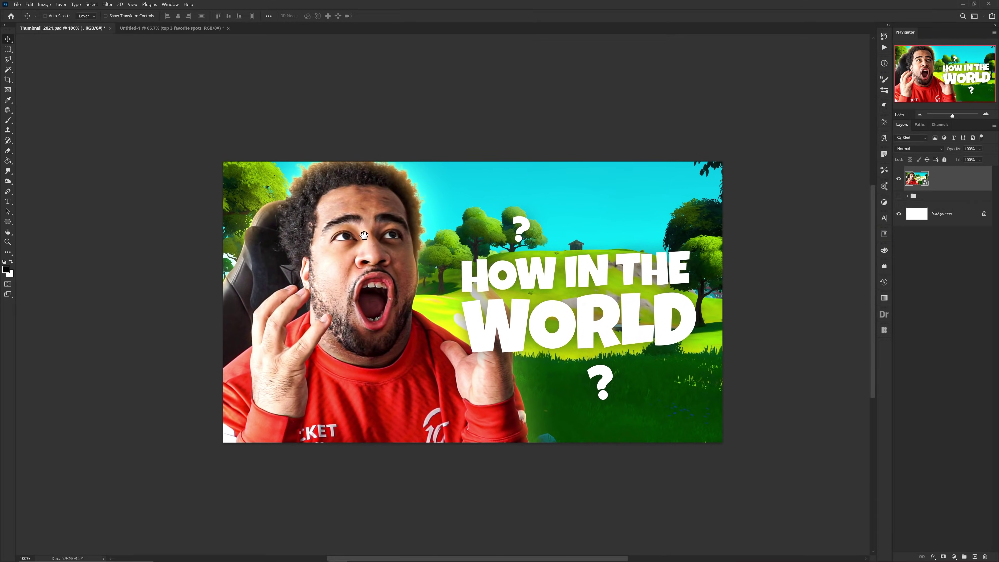
On a new layer, paint a dark meadow green with a 777 px soft brush over the face area.
drag(365, 235, 367, 235)
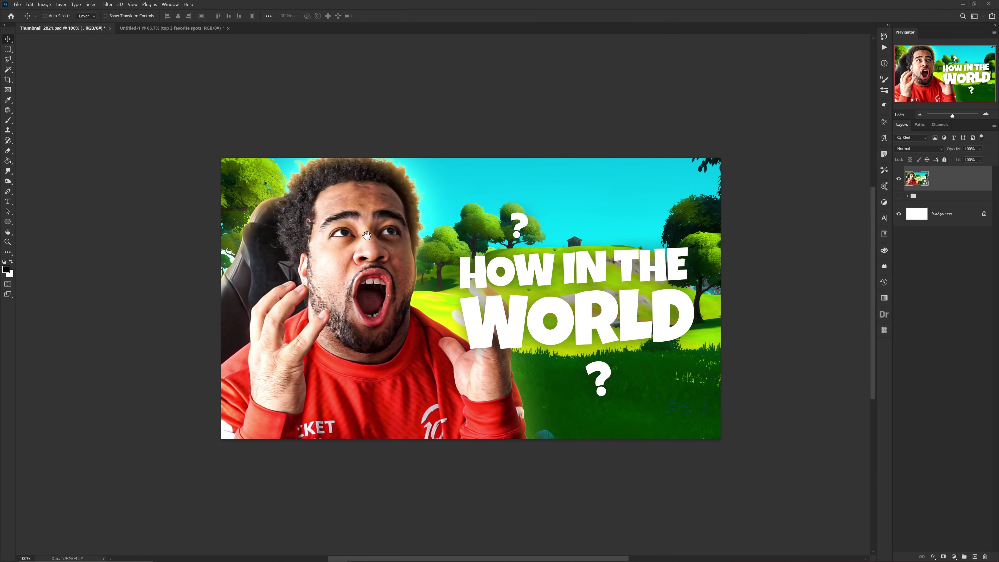
click(975, 557)
click(6, 269)
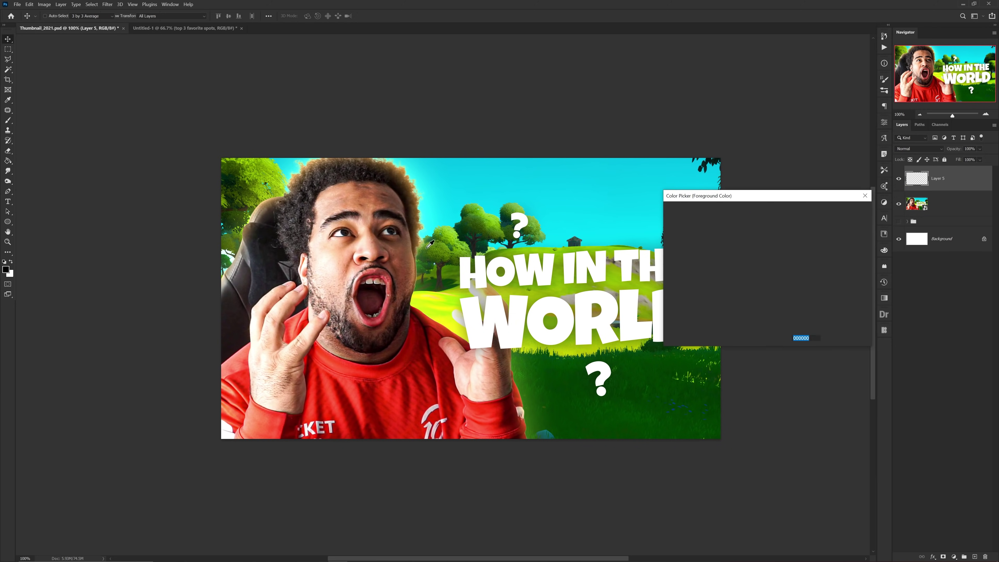
click(480, 236)
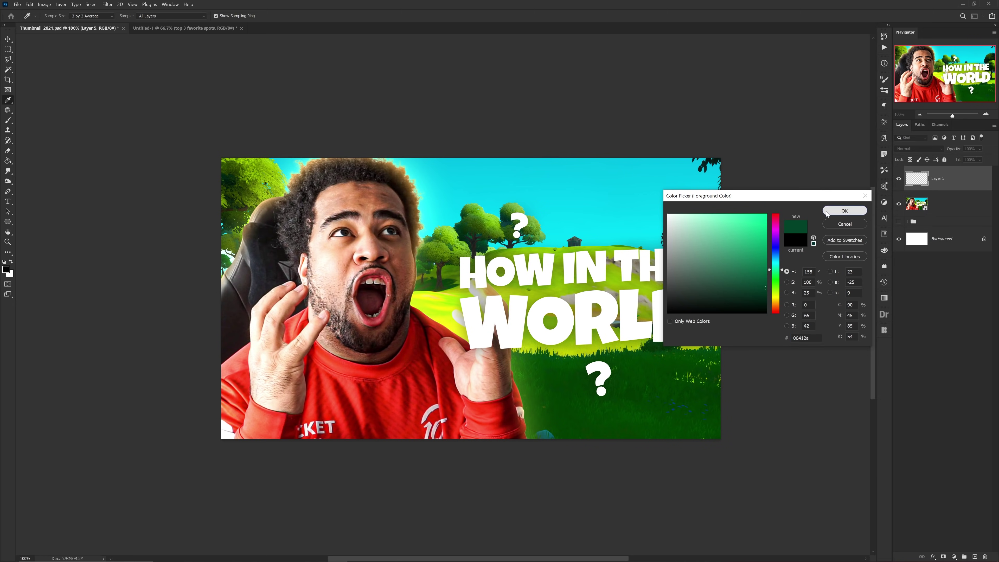
click(845, 210)
key(b)
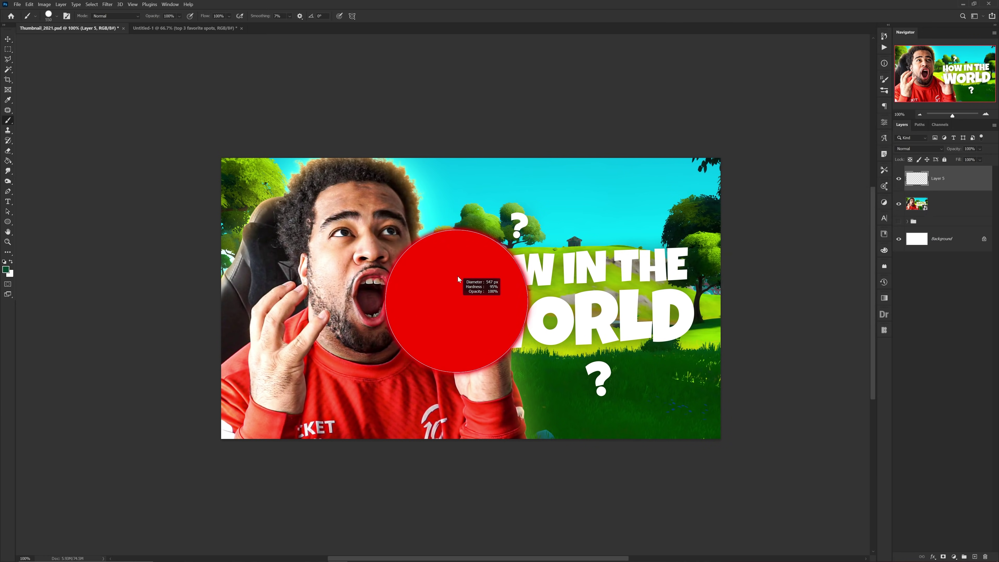
right_click(459, 200)
alt+right_click(432, 223)
click(423, 253)
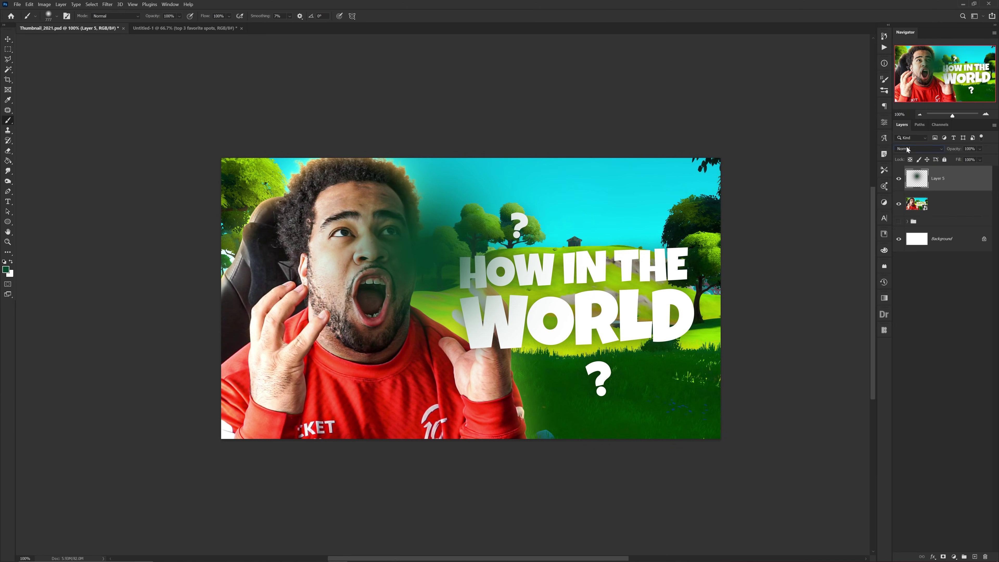
Blend the glow layer as Linear Dodge (Add) and set its Hue -105, Lightness +17.
click(909, 149)
click(911, 227)
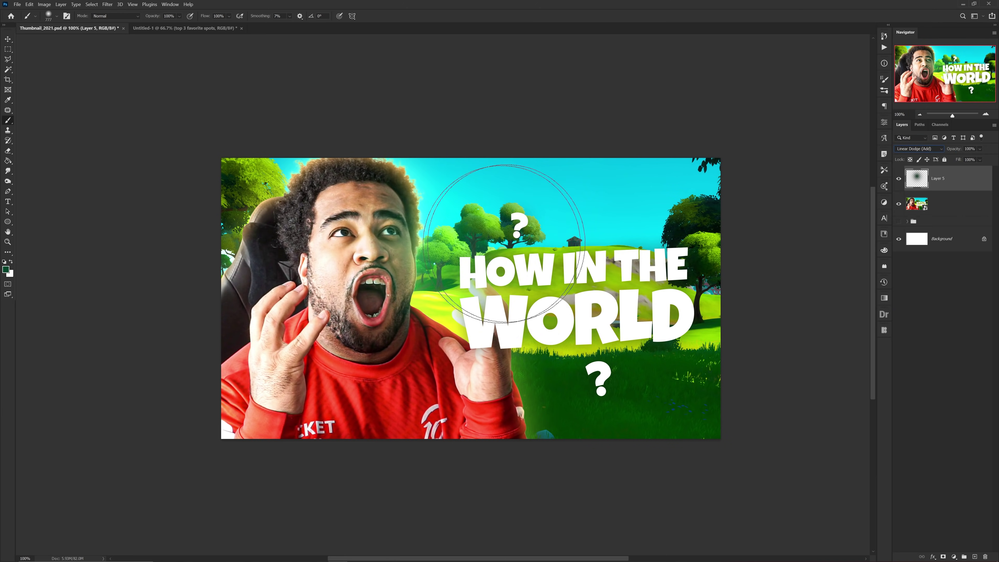
key(v)
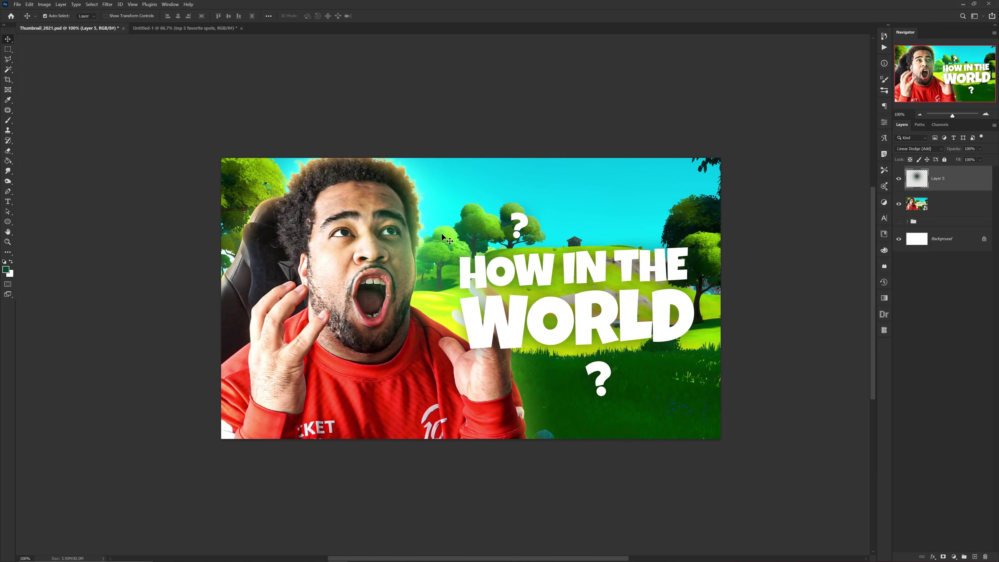
key(ctrl+u)
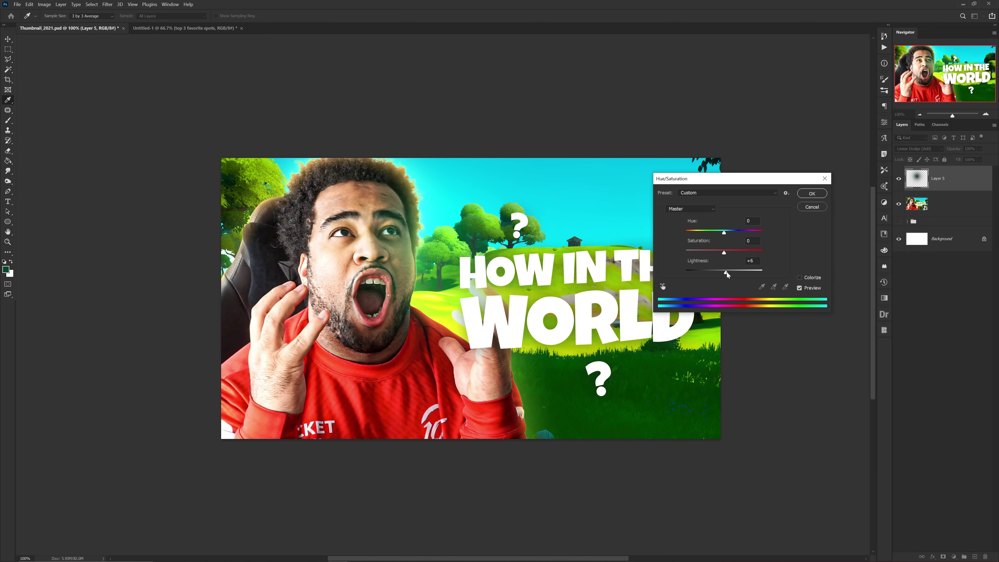
drag(724, 272, 731, 272)
drag(724, 232, 719, 271)
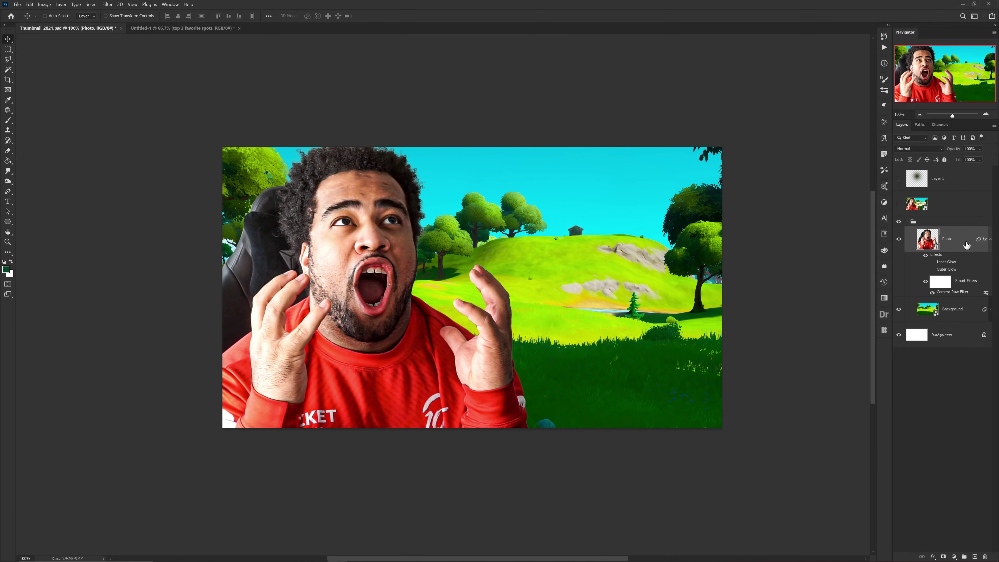
Add a white (ffffff) 10 px Stroke positioned Outside to the Photo layer.
double_click(967, 244)
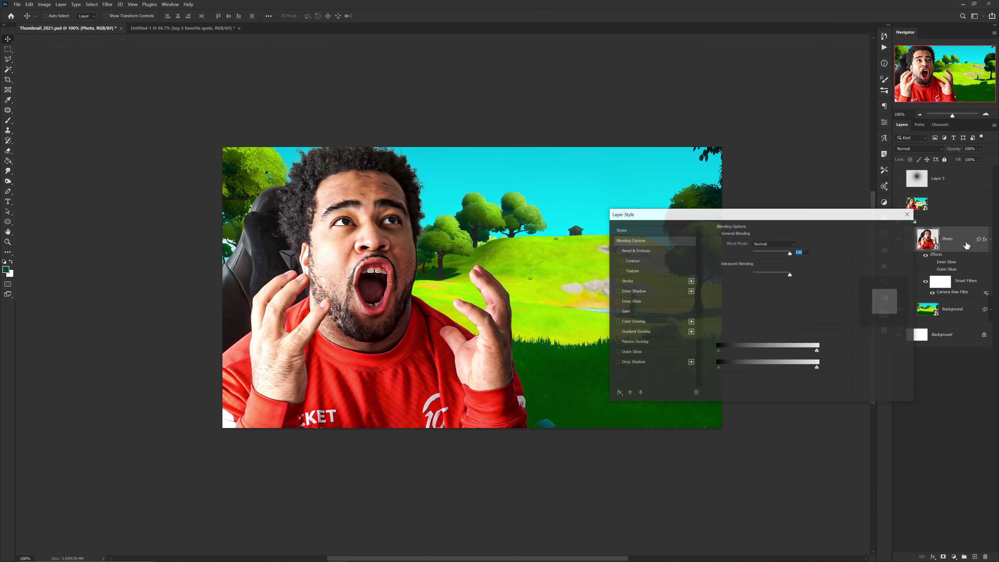
click(627, 282)
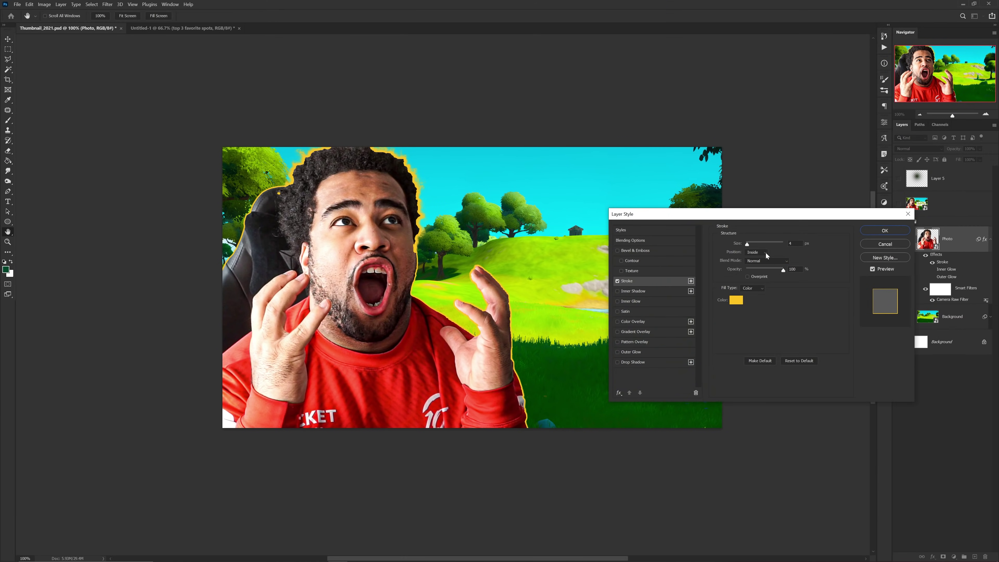
click(737, 300)
text(ffffff)
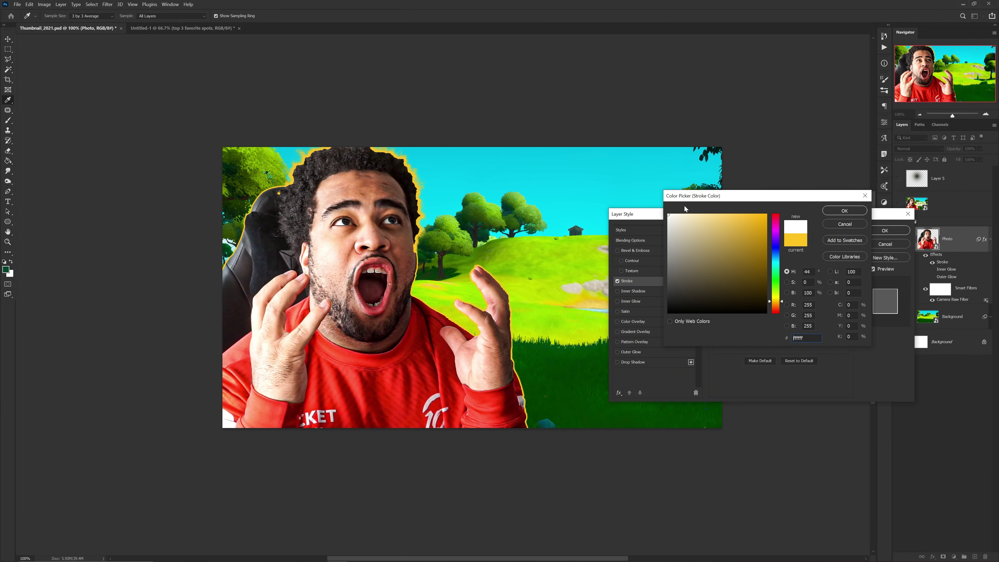
click(845, 211)
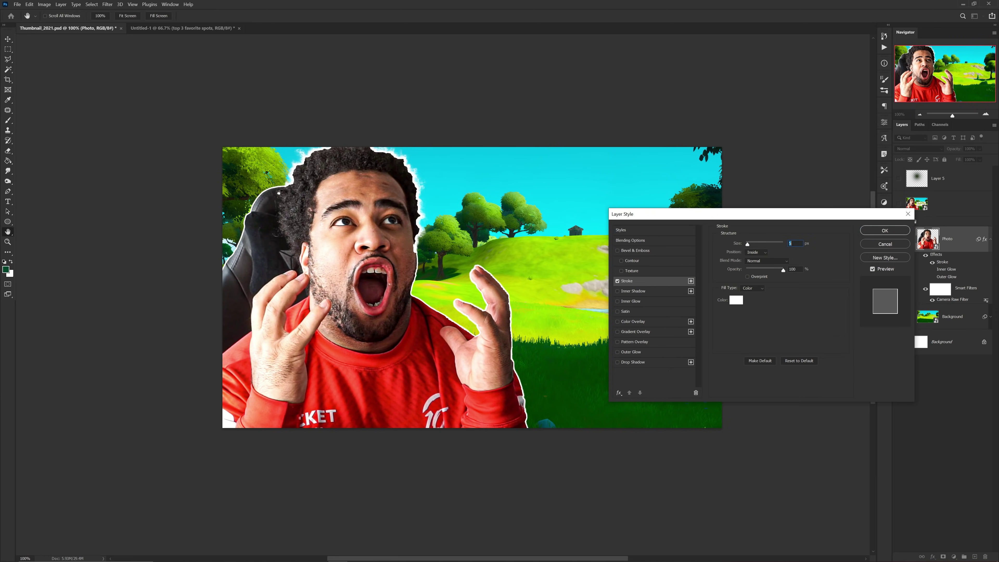
text(10)
click(755, 252)
click(754, 260)
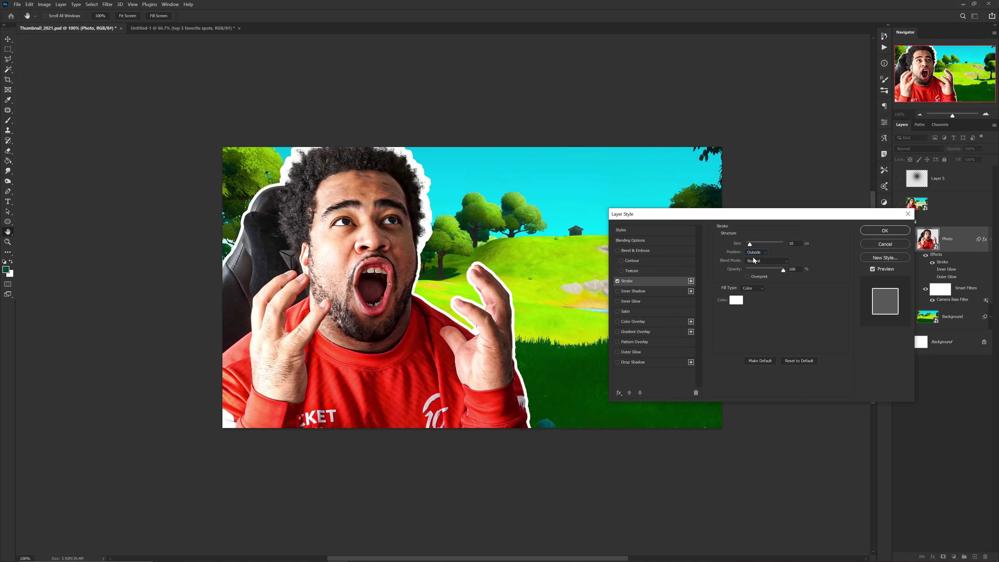